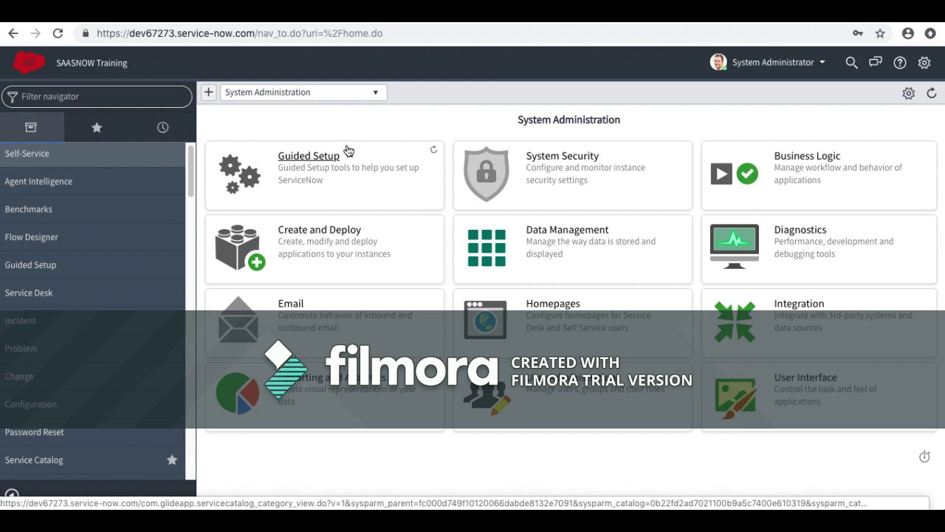
- Start a new incident record from the Self-Service incidents list
{"action": "left_click", "coordinate": [80, 153]}
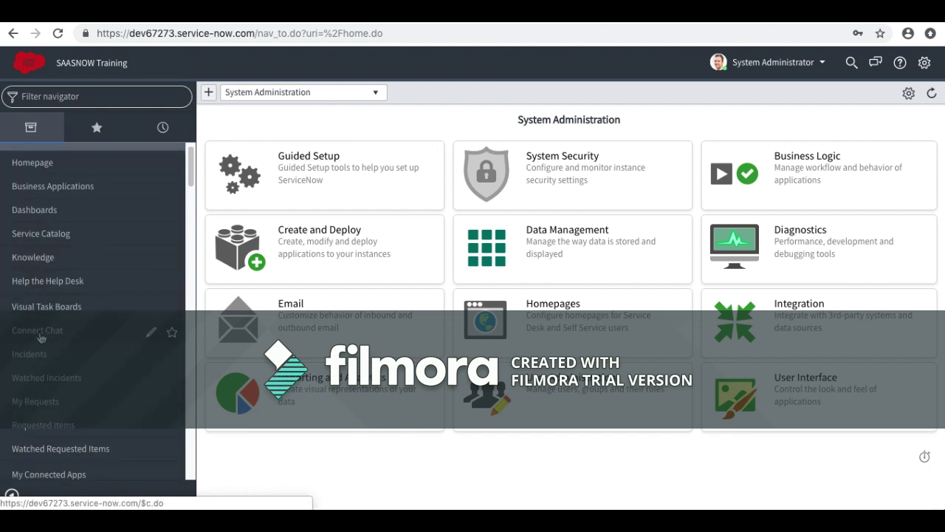
{"action": "left_click", "coordinate": [33, 354]}
{"action": "left_click", "coordinate": [349, 95]}
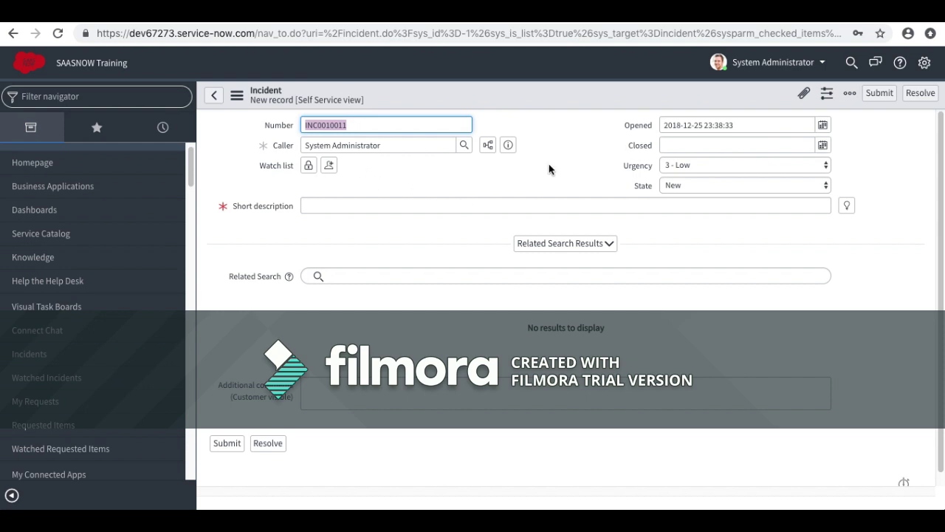
- Fill in the incident's short description as "email is not workimg" so related search results are looked up
{"action": "left_click", "coordinate": [340, 206]}
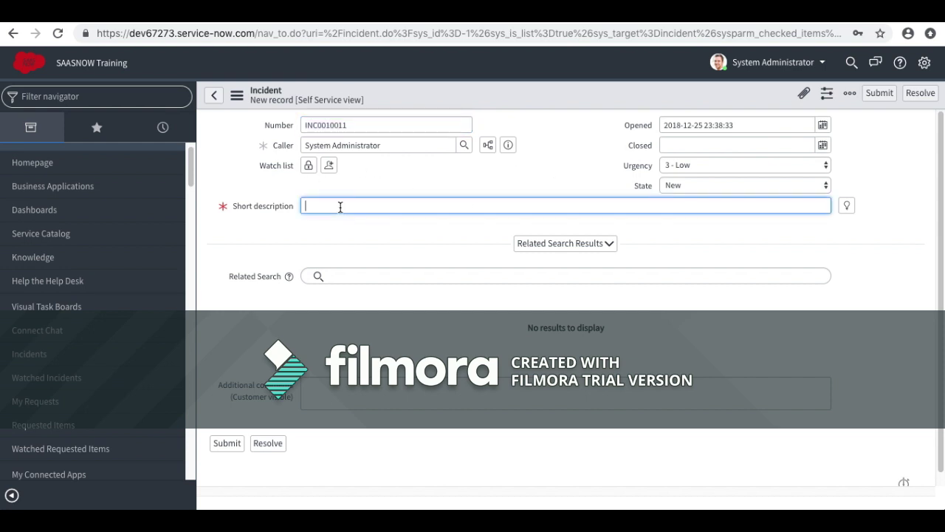
{"action": "type", "text": "email os"}
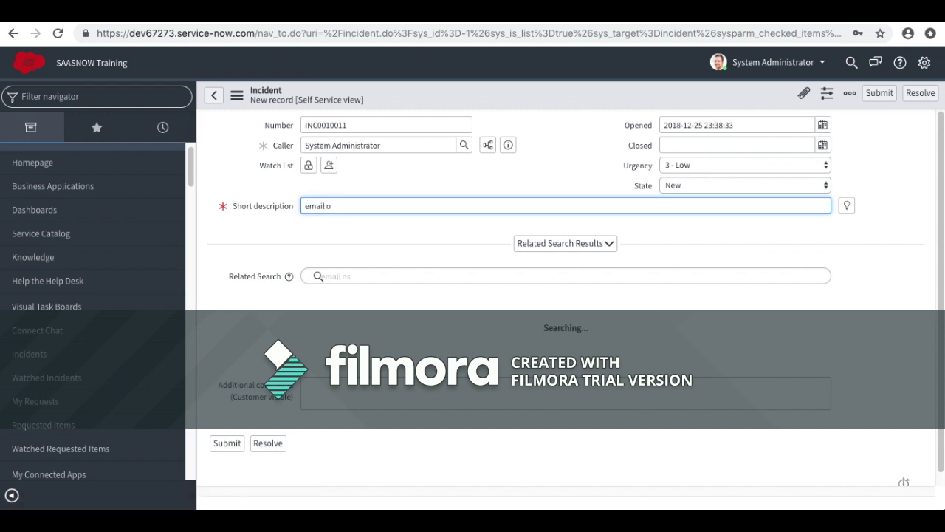
{"action": "key", "text": "BackSpace"}
{"action": "type", "text": "is not"}
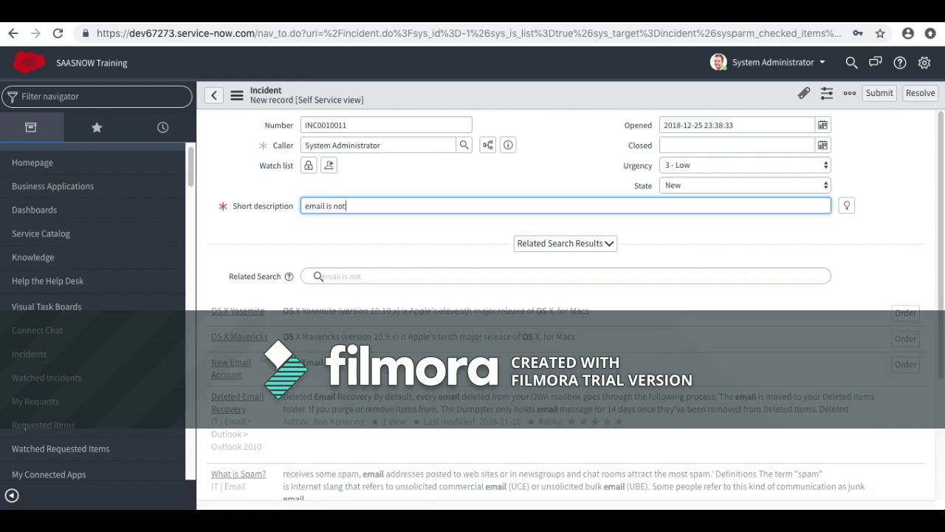
{"action": "type", "text": " workimg"}
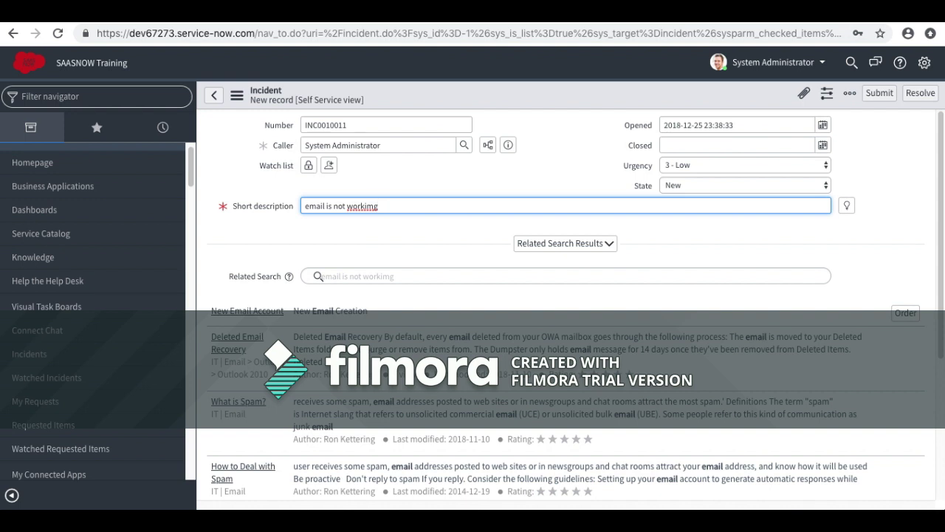
{"action": "left_click", "coordinate": [521, 172]}
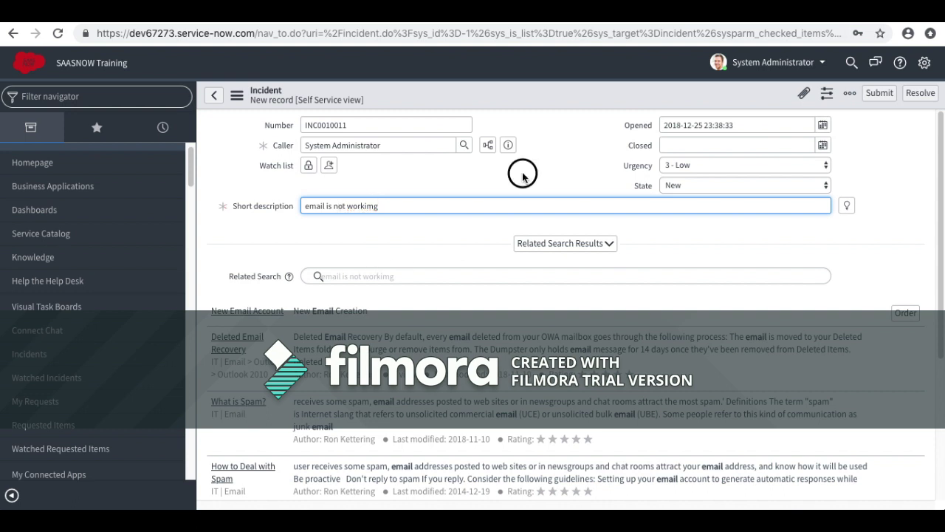
- Filter the navigator by "record pr" and open Record Producer Configuration under Contextual Search, discarding the unsaved incident
{"action": "scroll", "coordinate": [116, 256], "scroll_direction": "up", "scroll_amount": 1}
{"action": "left_click", "coordinate": [43, 157]}
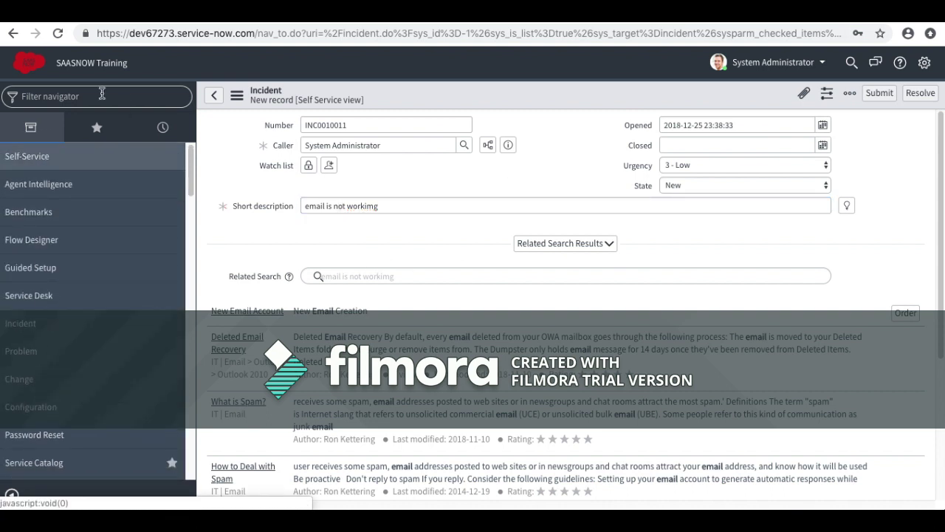
{"action": "left_click", "coordinate": [92, 96]}
{"action": "type", "text": "re"}
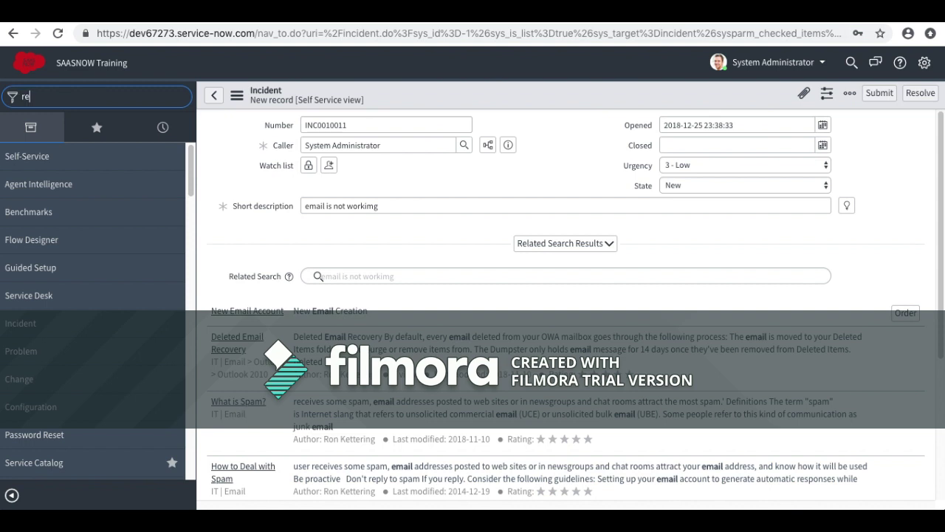
{"action": "type", "text": "cord pr"}
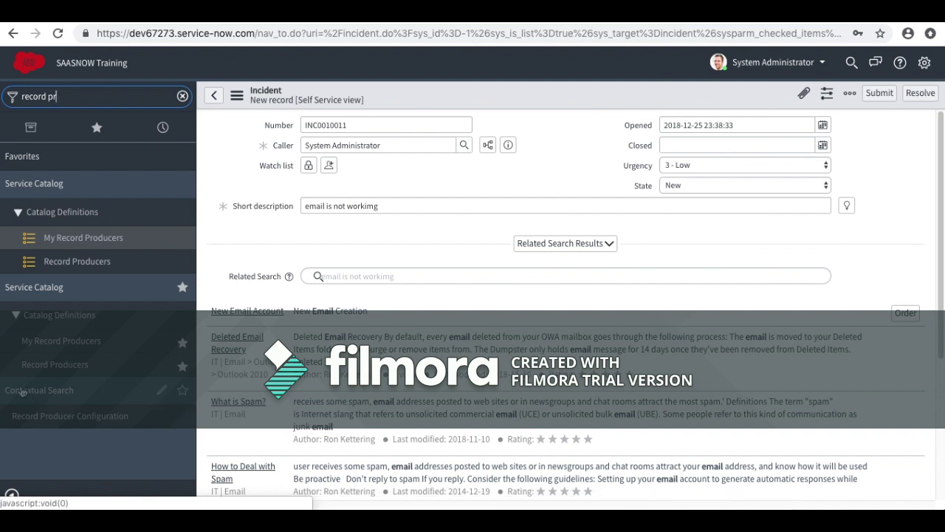
{"action": "left_click", "coordinate": [57, 419]}
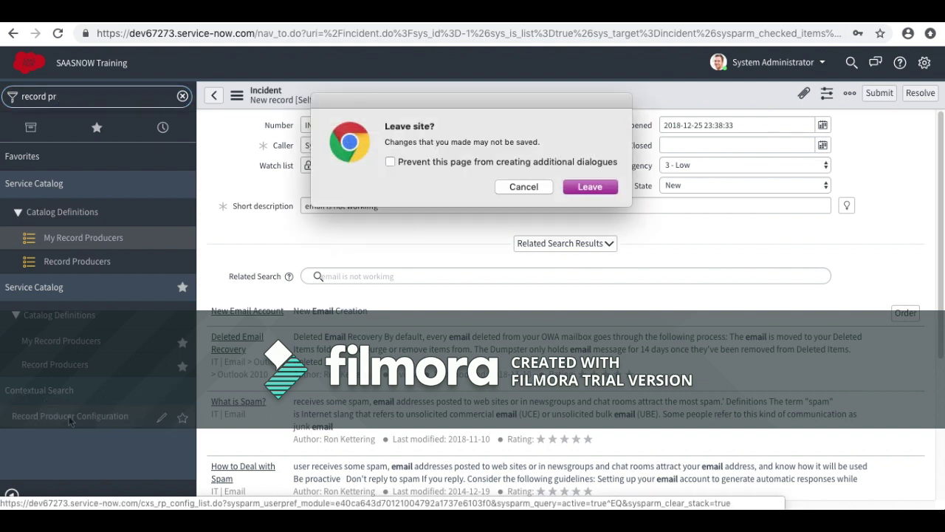
{"action": "left_click", "coordinate": [589, 186]}
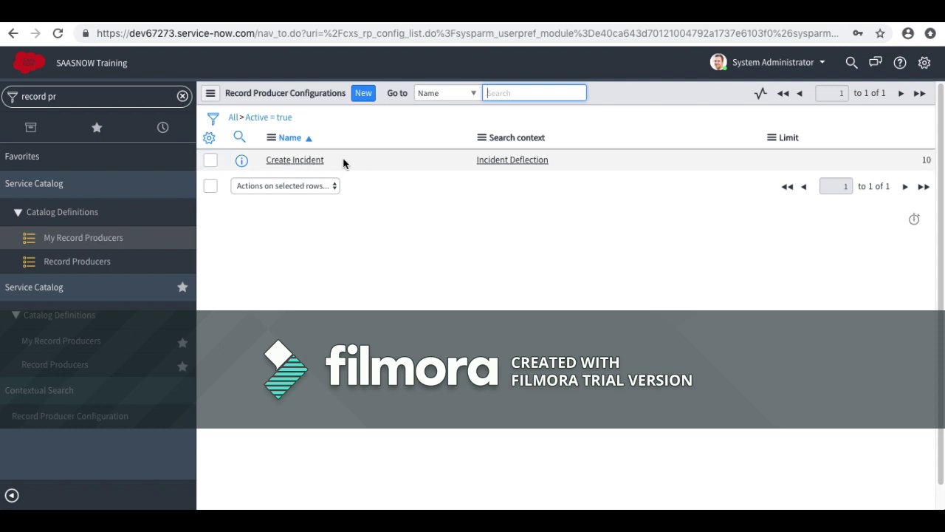
- Open the Create Incident configuration and bring up the dictionary entry of its Record producer field
{"action": "left_click", "coordinate": [306, 159]}
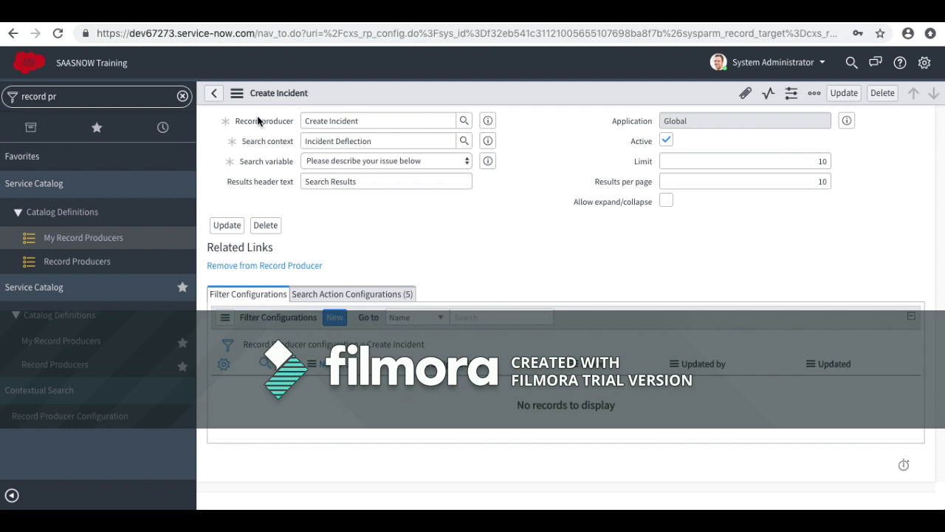
{"action": "mouse_move", "coordinate": [271, 125]}
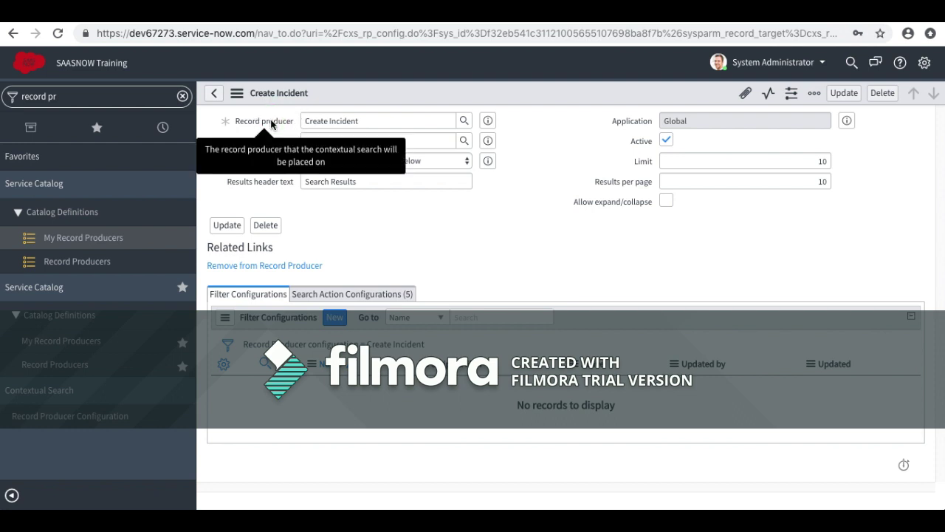
{"action": "right_click", "coordinate": [271, 124]}
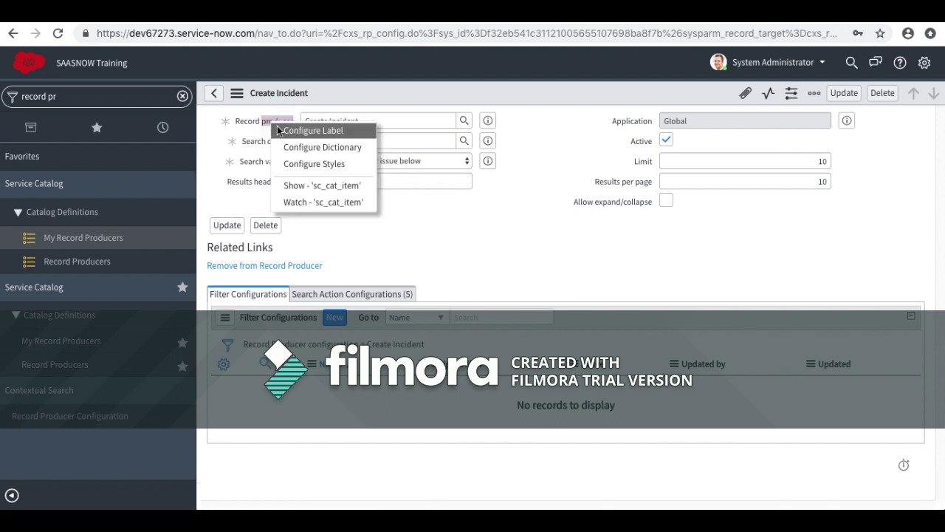
{"action": "left_click", "coordinate": [345, 148]}
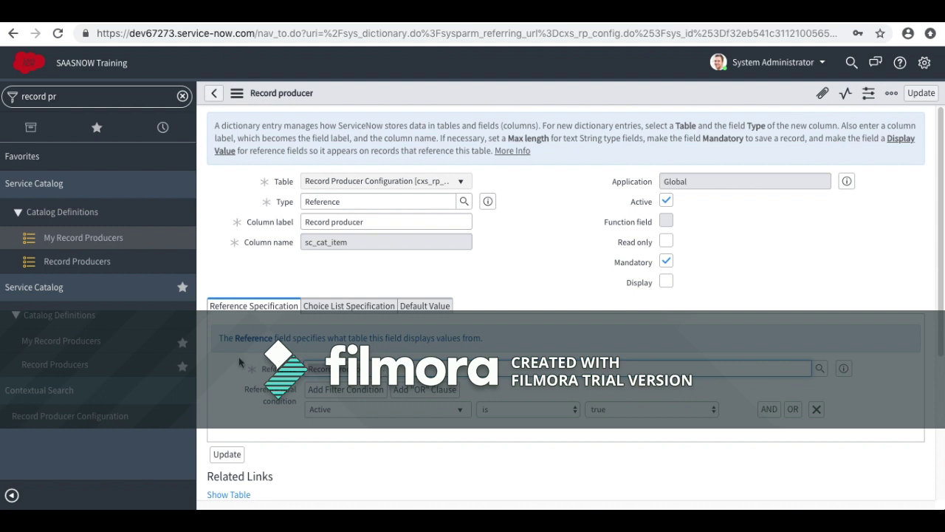
- Set the Record producer field's reference table to Catalog Item (sc_cat_item) and save the dictionary entry
{"action": "type", "text": "cat"}
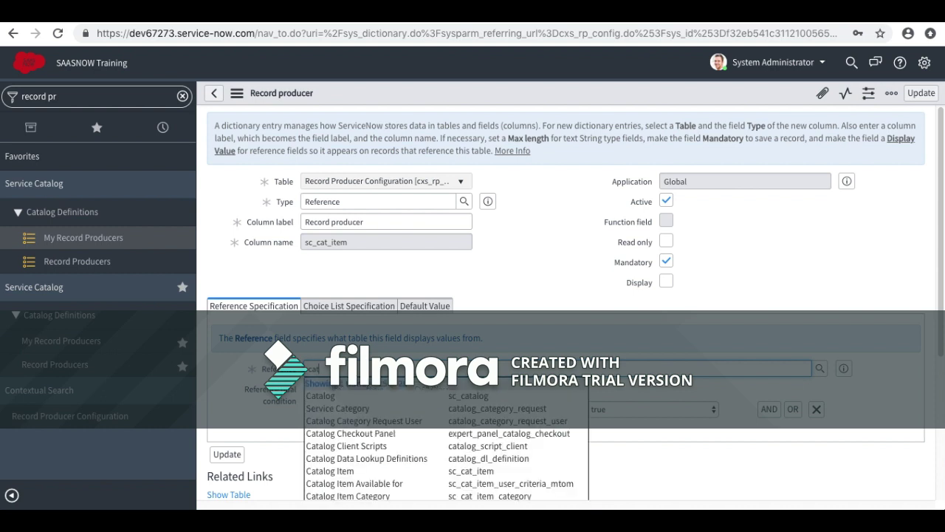
{"action": "key", "text": "Down"}
{"action": "key", "text": "Down"}
{"action": "key", "text": "Down"}
{"action": "key", "text": "Down"}
{"action": "key", "text": "Down"}
{"action": "key", "text": "Down"}
{"action": "key", "text": "Down"}
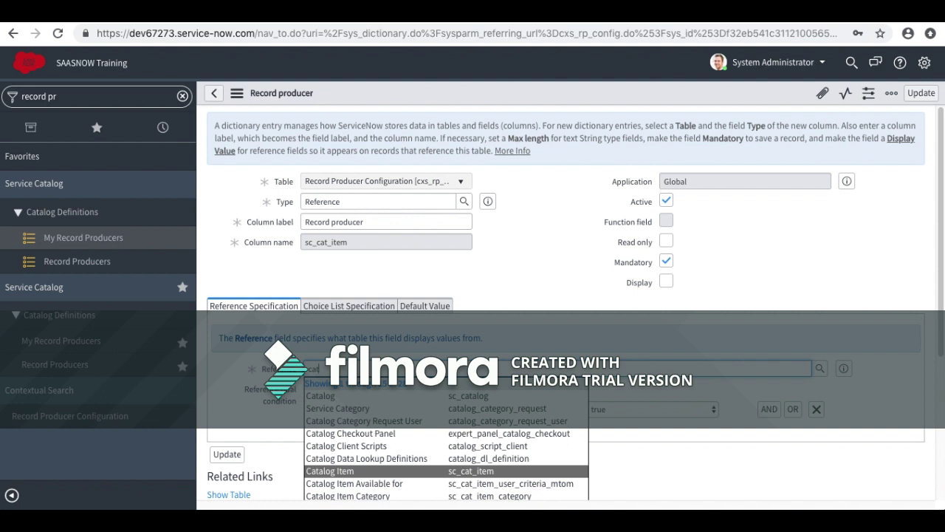
{"action": "key", "text": "Return"}
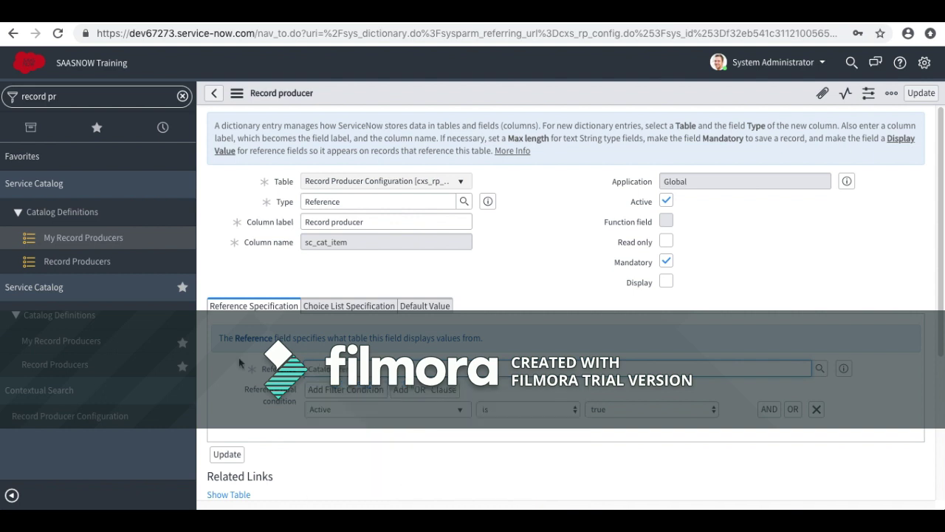
{"action": "left_click", "coordinate": [519, 251]}
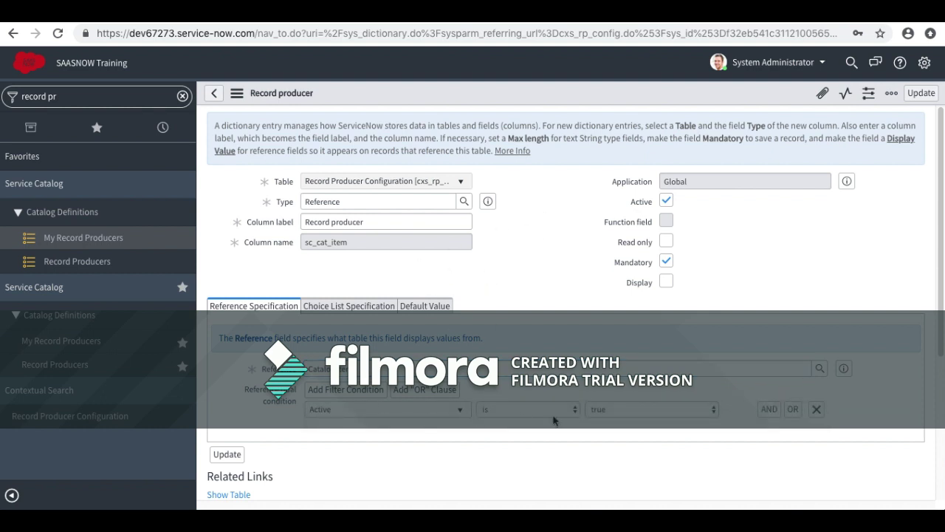
{"action": "left_click", "coordinate": [538, 247]}
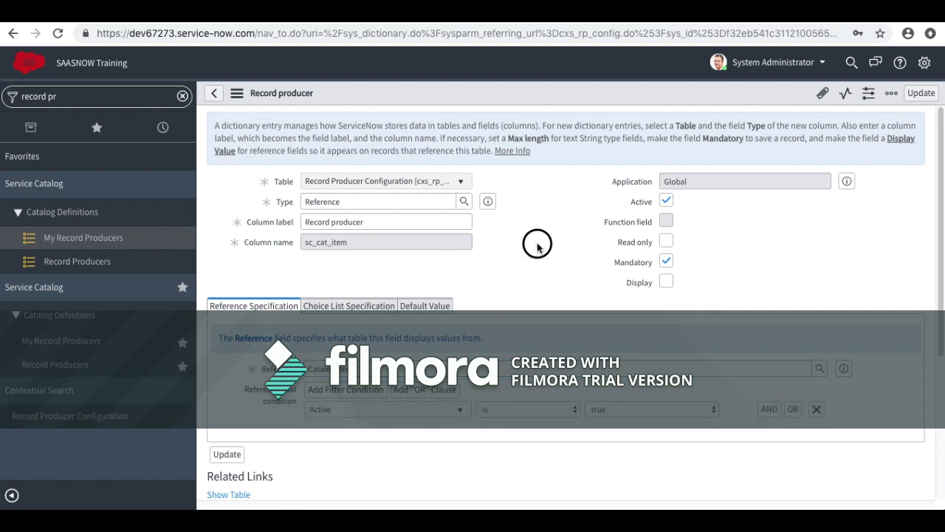
{"action": "right_click", "coordinate": [540, 98]}
{"action": "left_click", "coordinate": [565, 106]}
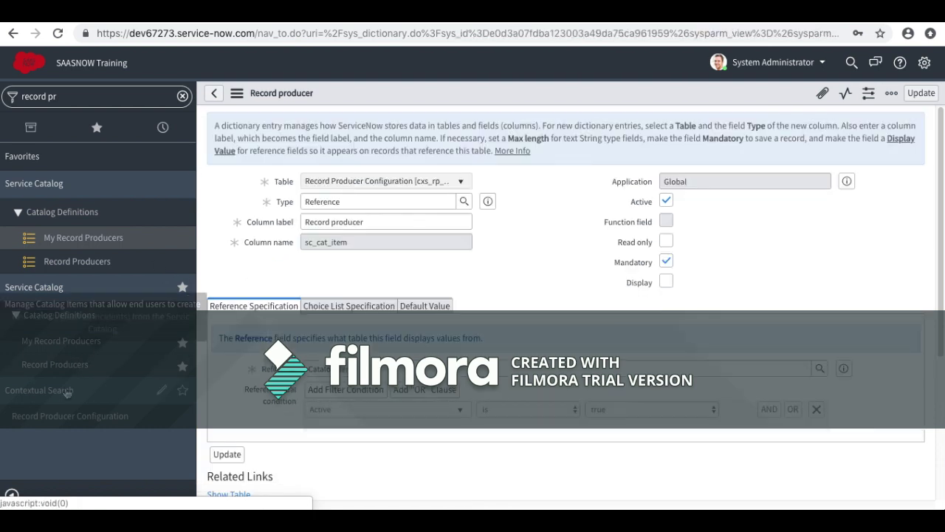
- Open the Maintain Items list from the favorite Catalog Definitions modules
{"action": "left_click", "coordinate": [36, 133]}
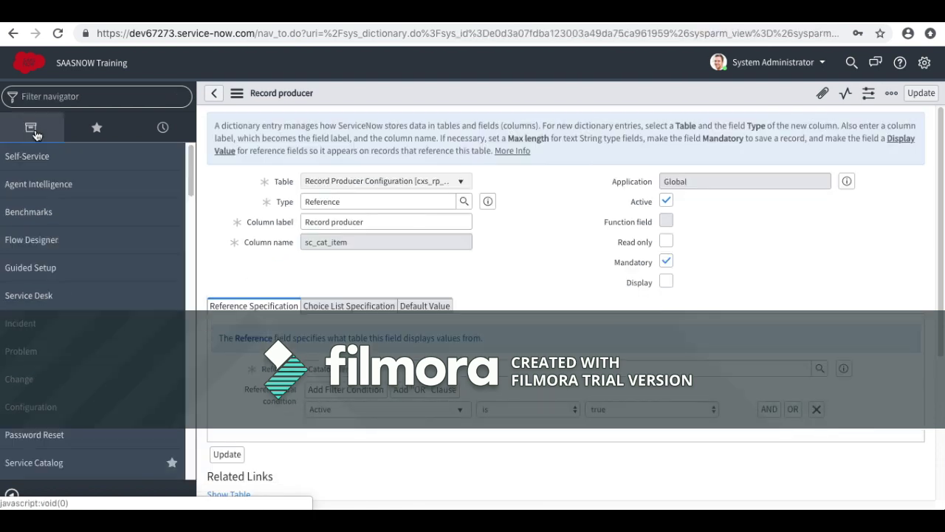
{"action": "scroll", "coordinate": [82, 301], "scroll_direction": "down", "scroll_amount": 1}
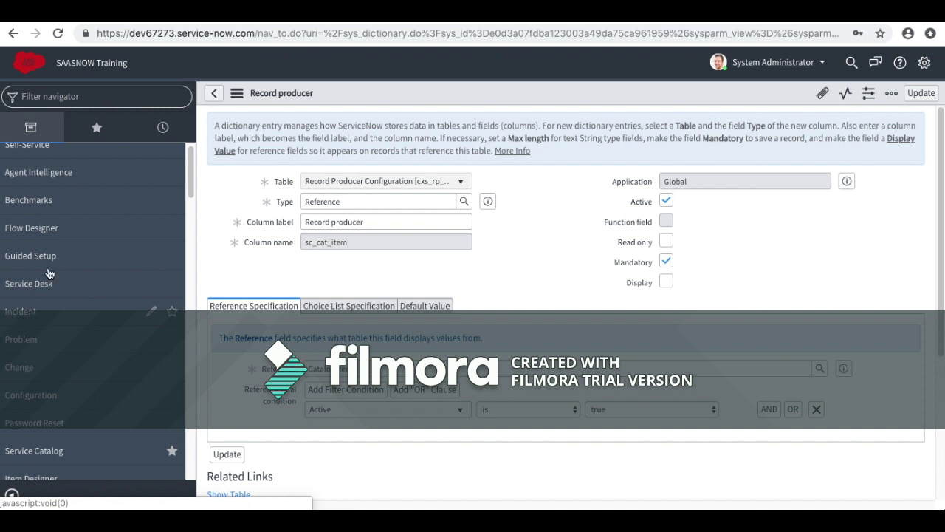
{"action": "scroll", "coordinate": [71, 164], "scroll_direction": "up", "scroll_amount": 1}
{"action": "left_click", "coordinate": [98, 130]}
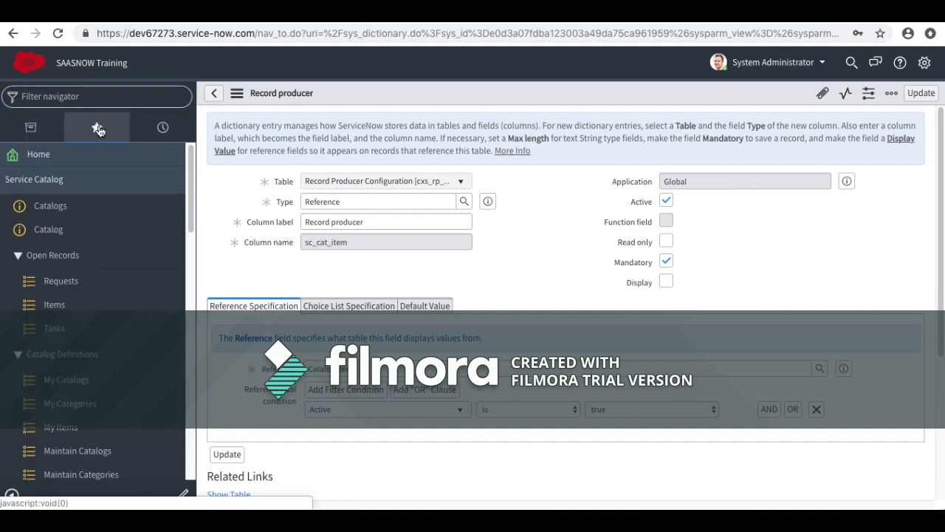
{"action": "scroll", "coordinate": [29, 413], "scroll_direction": "down", "scroll_amount": 4}
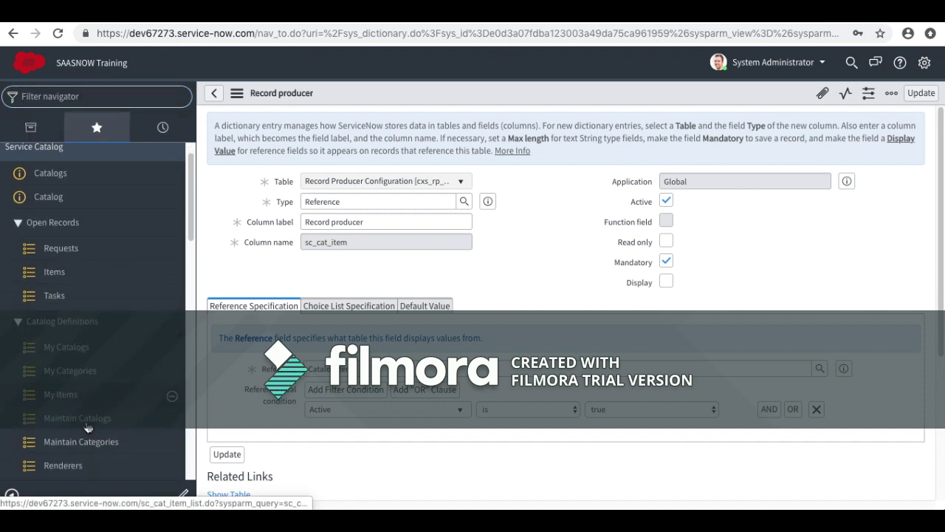
{"action": "left_click", "coordinate": [18, 398]}
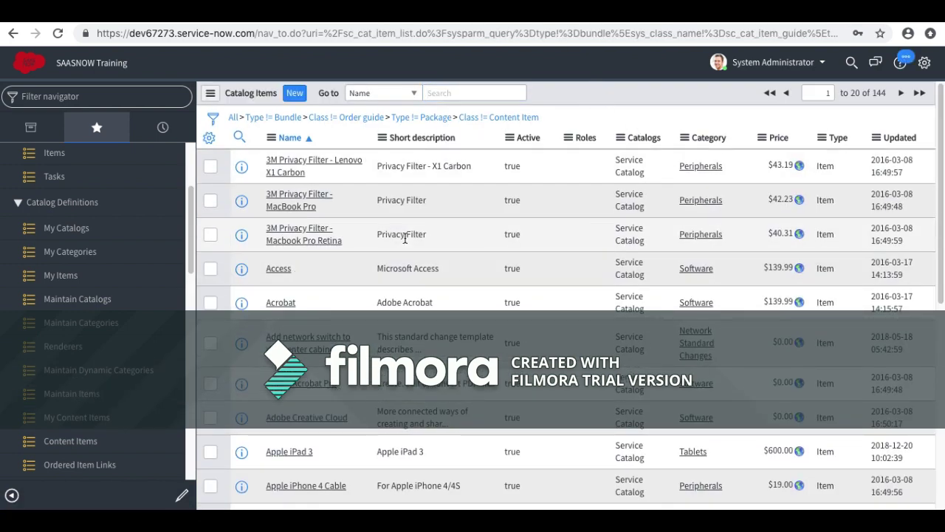
- Browse the catalog items list and open the Apple iPad 3 item
{"action": "scroll", "coordinate": [313, 325], "scroll_direction": "down", "scroll_amount": 1}
{"action": "scroll", "coordinate": [312, 325], "scroll_direction": "down", "scroll_amount": 5}
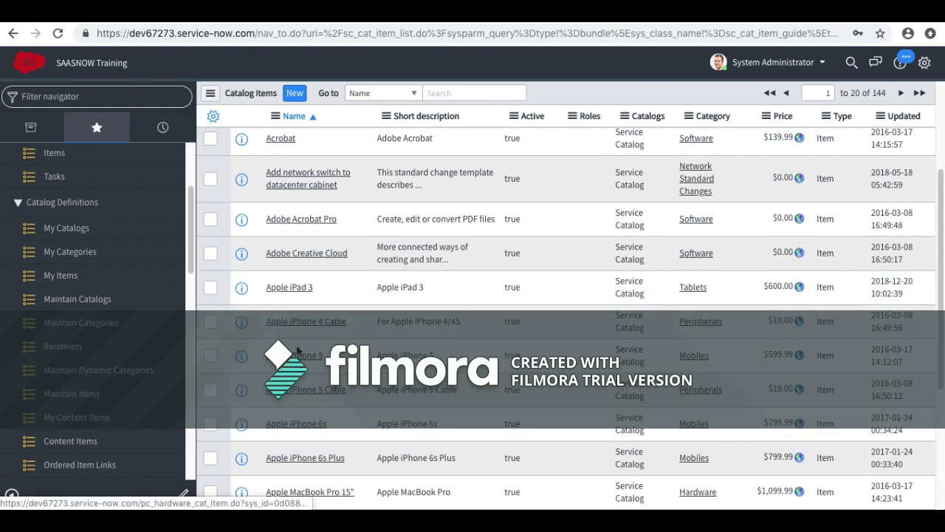
{"action": "scroll", "coordinate": [299, 358], "scroll_direction": "up", "scroll_amount": 6}
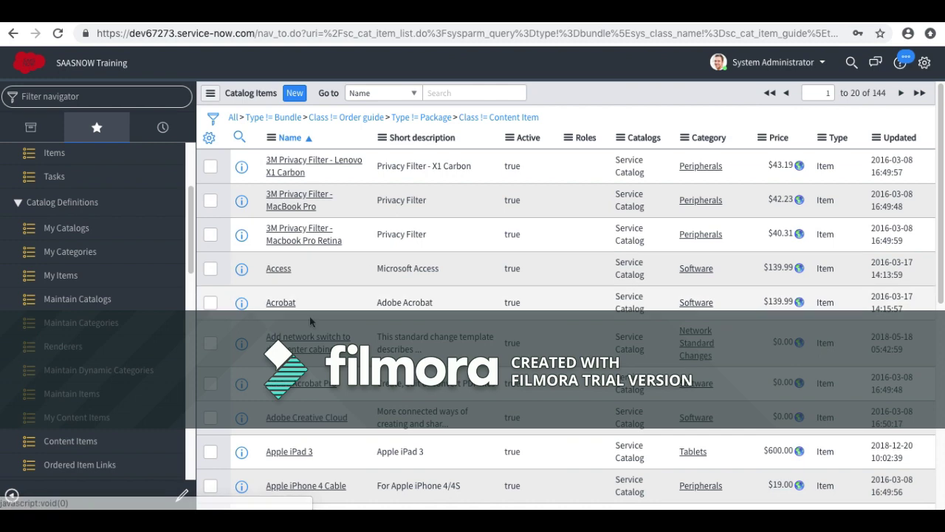
{"action": "scroll", "coordinate": [310, 316], "scroll_direction": "down", "scroll_amount": 5}
{"action": "left_click", "coordinate": [288, 297]}
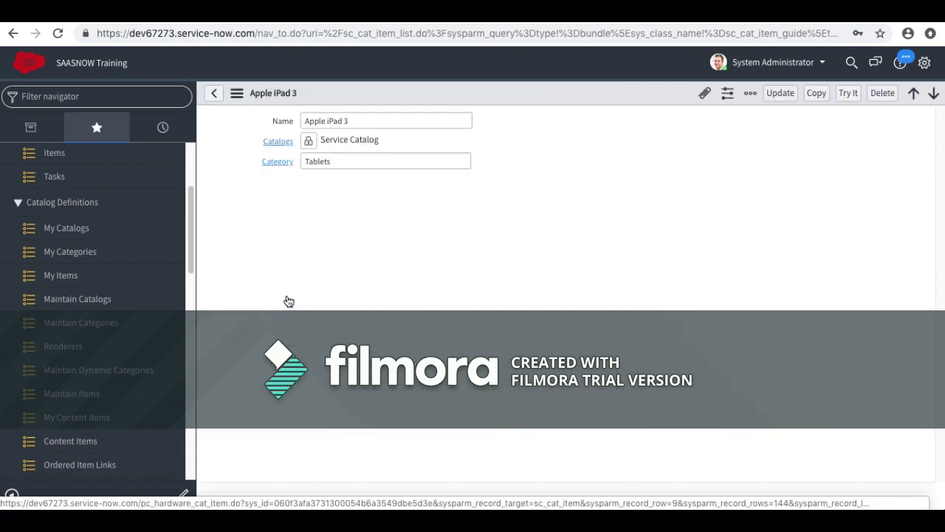
- Review the Apple iPad 3 item's fields, description and related lists, and return to the catalog items list
{"action": "left_click", "coordinate": [525, 215]}
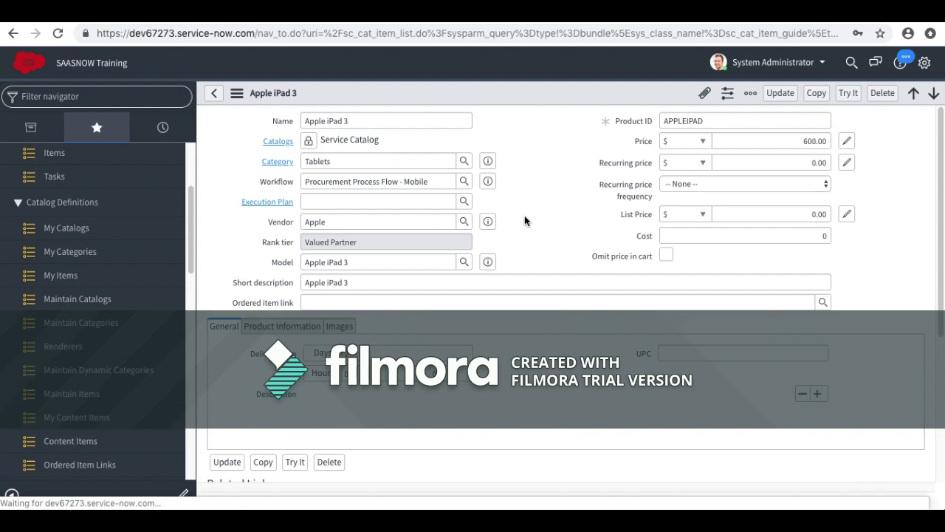
{"action": "scroll", "coordinate": [571, 236], "scroll_direction": "down", "scroll_amount": 5}
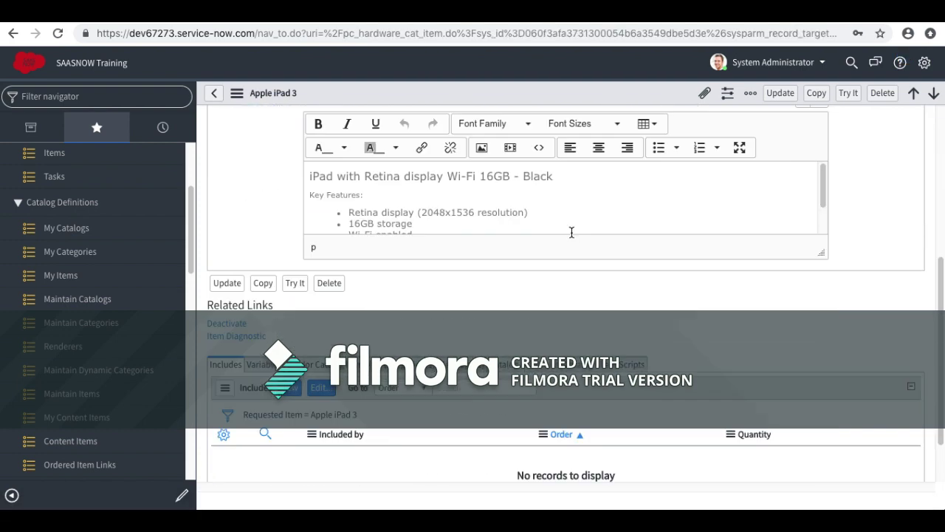
{"action": "scroll", "coordinate": [342, 277], "scroll_direction": "up", "scroll_amount": 4}
{"action": "scroll", "coordinate": [341, 276], "scroll_direction": "down", "scroll_amount": 5}
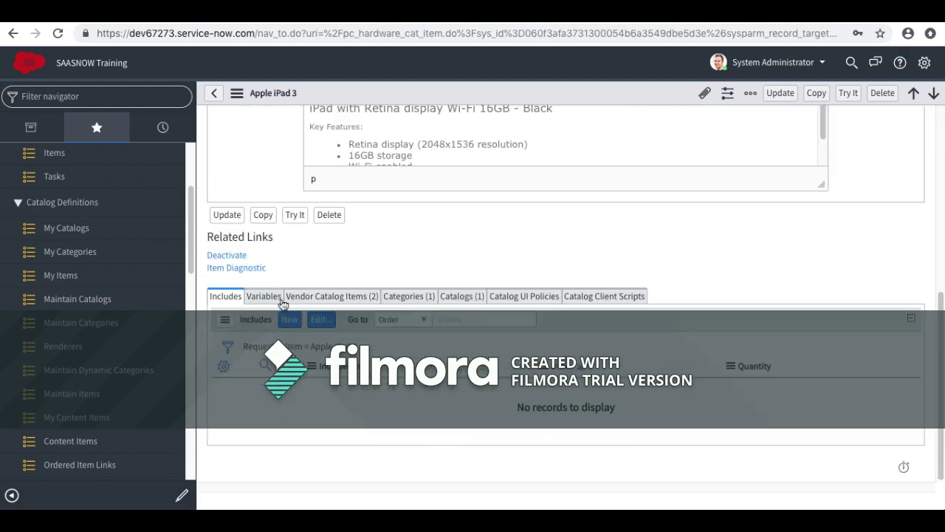
{"action": "scroll", "coordinate": [420, 288], "scroll_direction": "up", "scroll_amount": 5}
{"action": "left_click", "coordinate": [216, 93]}
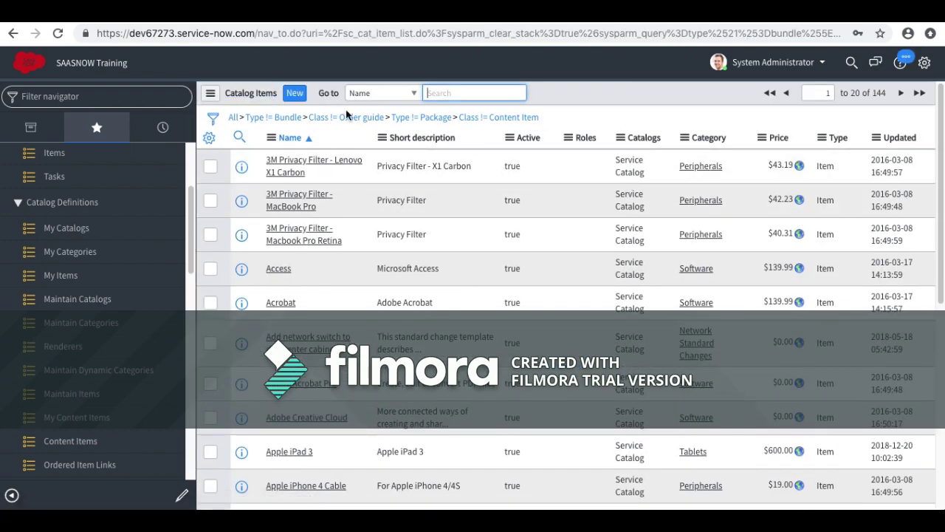
- Start a new catalog item record from the catalog items list
{"action": "left_click", "coordinate": [572, 92]}
{"action": "left_click", "coordinate": [295, 99]}
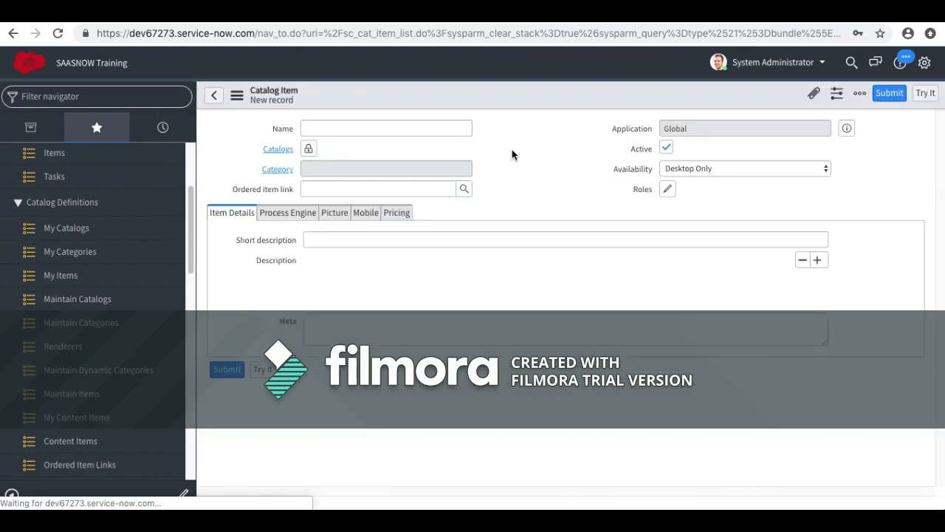
- Name the new catalog item Test and save the record while staying on its form
{"action": "left_click", "coordinate": [381, 215]}
{"action": "type", "text": "Test"}
{"action": "left_click", "coordinate": [458, 192]}
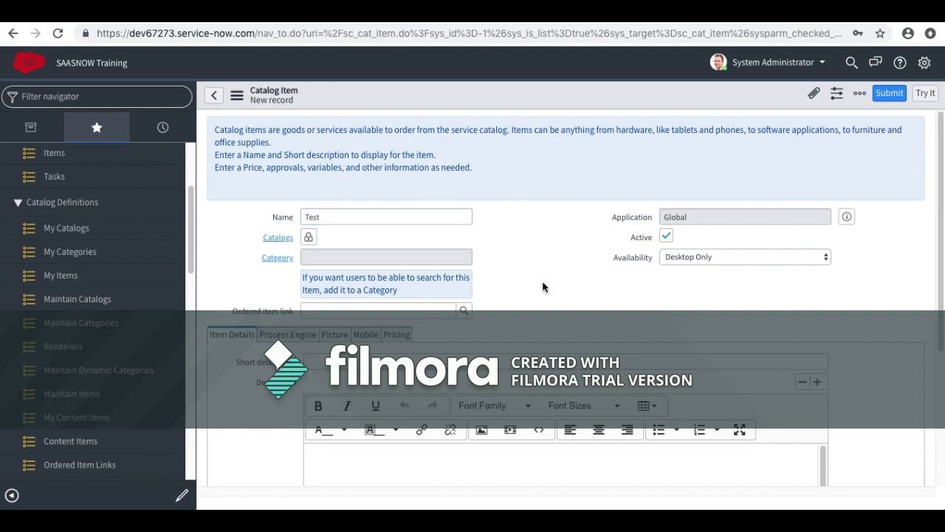
{"action": "scroll", "coordinate": [542, 285], "scroll_direction": "down", "scroll_amount": 1}
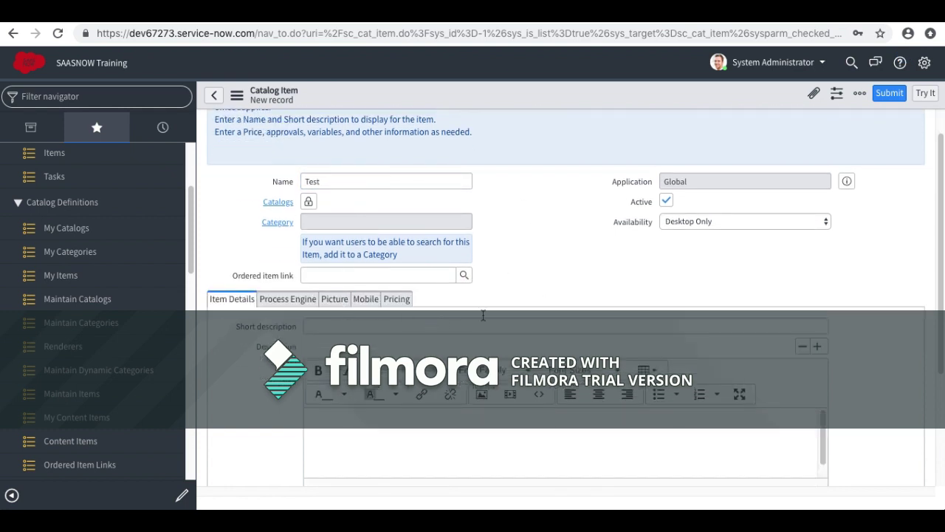
{"action": "right_click", "coordinate": [574, 94]}
{"action": "left_click", "coordinate": [595, 106]}
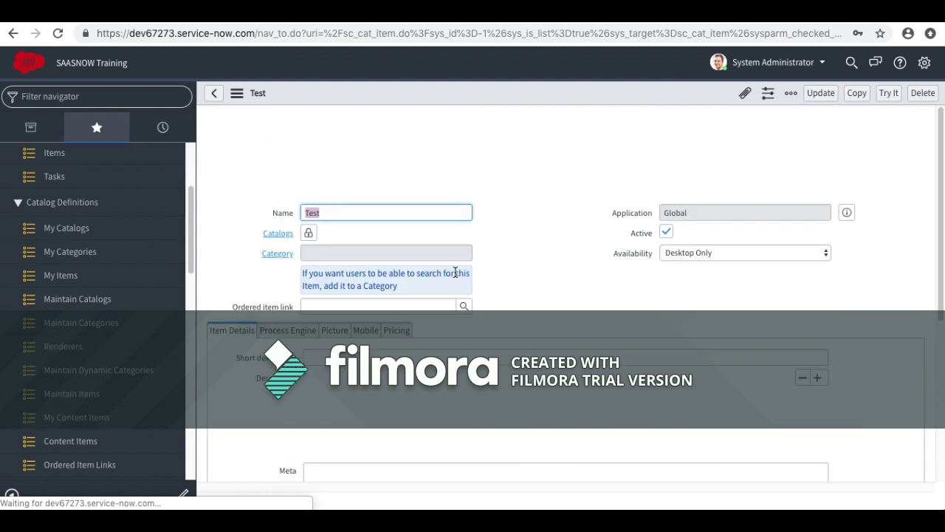
- Start a new Single Line Text variable for the Test item with the question Title and the name title
{"action": "left_click", "coordinate": [236, 253]}
{"action": "scroll", "coordinate": [240, 305], "scroll_direction": "down", "scroll_amount": 15}
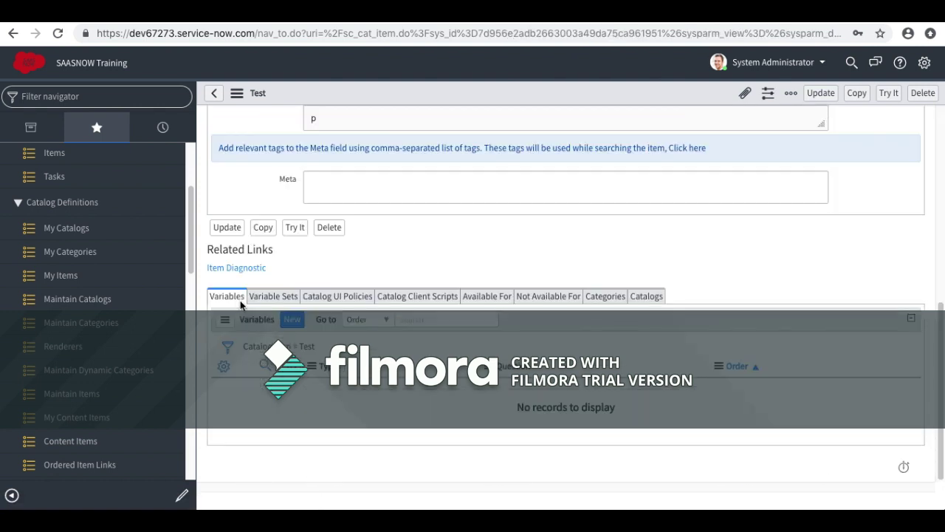
{"action": "left_click", "coordinate": [293, 320]}
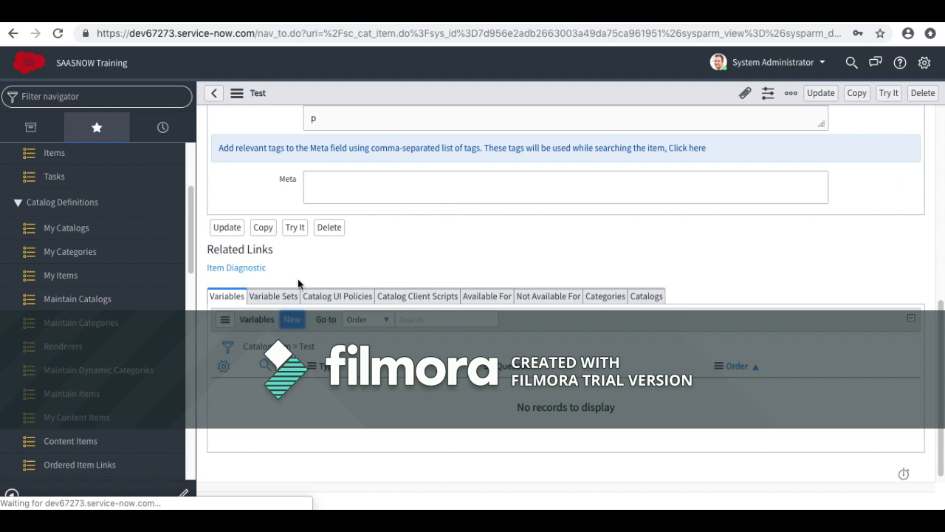
{"action": "left_click", "coordinate": [297, 323]}
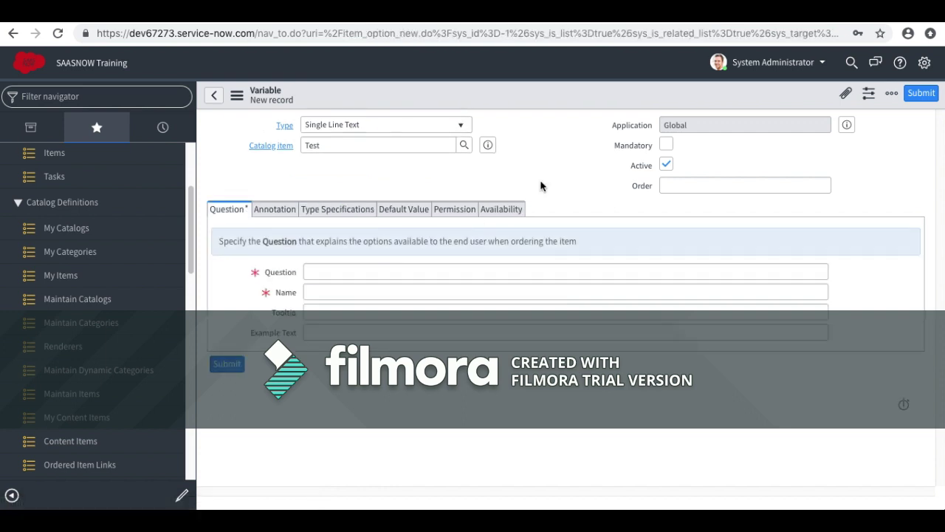
{"action": "left_click", "coordinate": [527, 143]}
{"action": "left_click", "coordinate": [350, 270]}
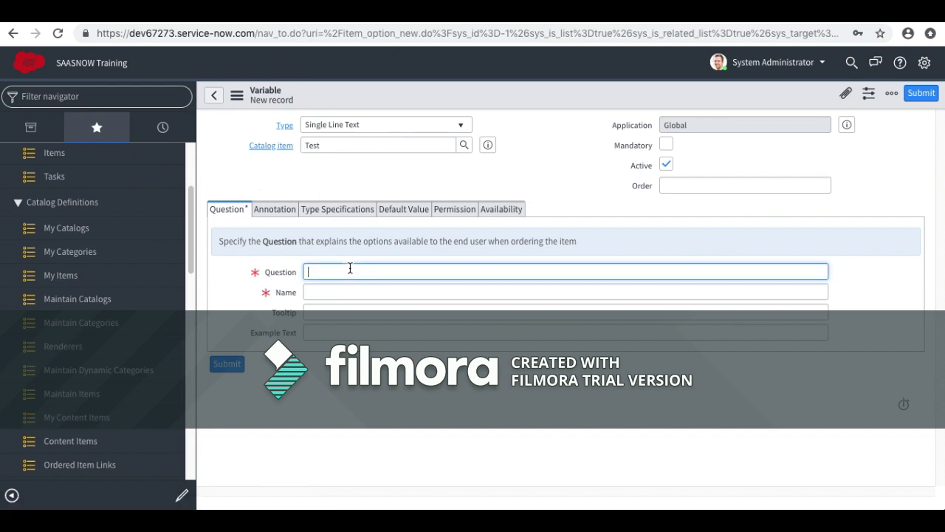
{"action": "type", "text": "Title"}
{"action": "key", "text": "Tab"}
{"action": "left_click", "coordinate": [527, 173]}
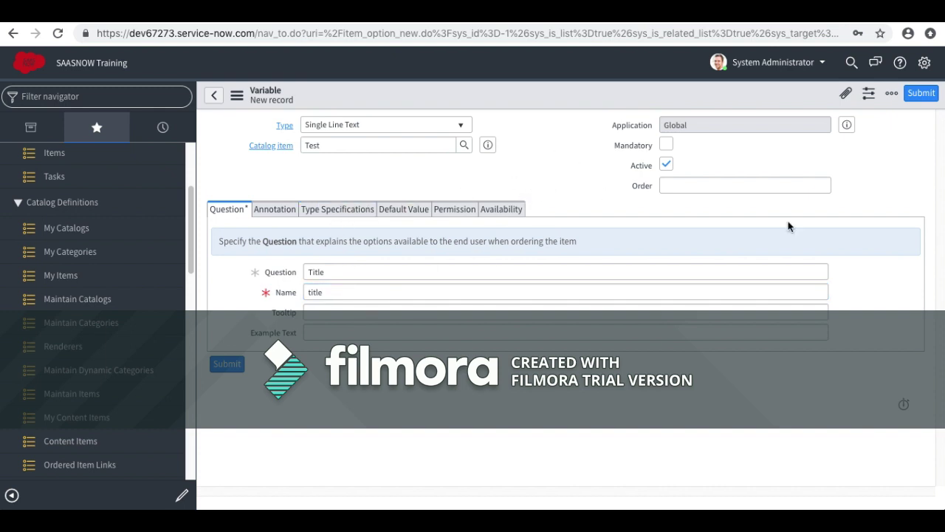
- Set the Title variable's order to 100 and submit it to the Test item
{"action": "left_click", "coordinate": [793, 191]}
{"action": "type", "text": "100"}
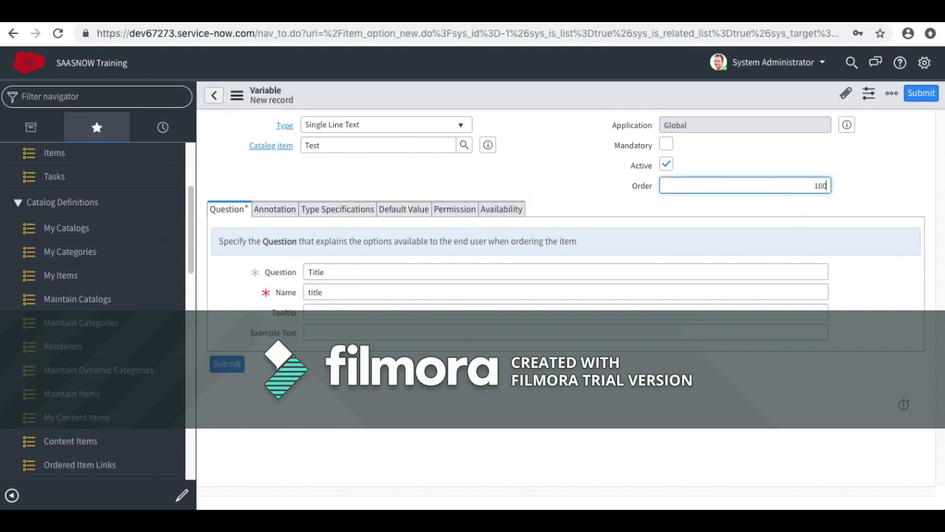
{"action": "left_click", "coordinate": [538, 175]}
{"action": "left_click", "coordinate": [231, 367]}
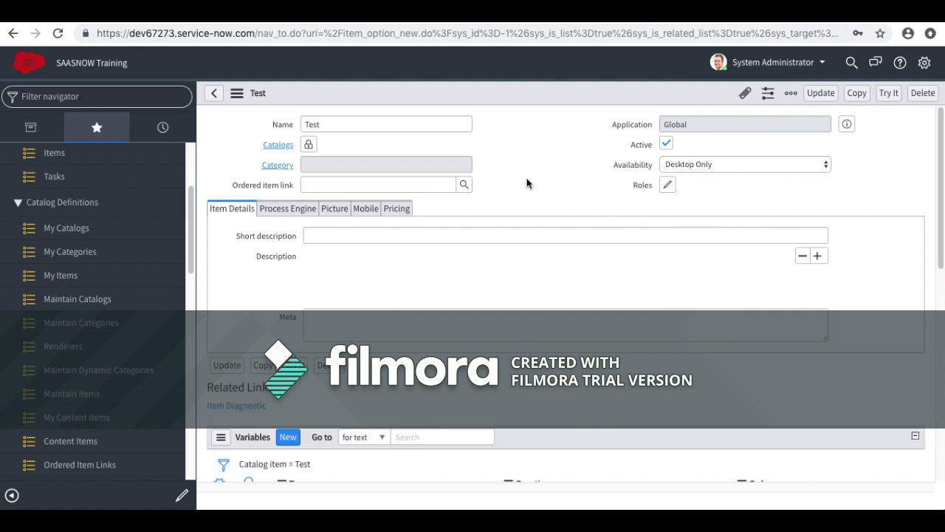
- Review the Test item's form and related lists, checking the Variables list for the Title question
{"action": "scroll", "coordinate": [415, 313], "scroll_direction": "down", "scroll_amount": 3}
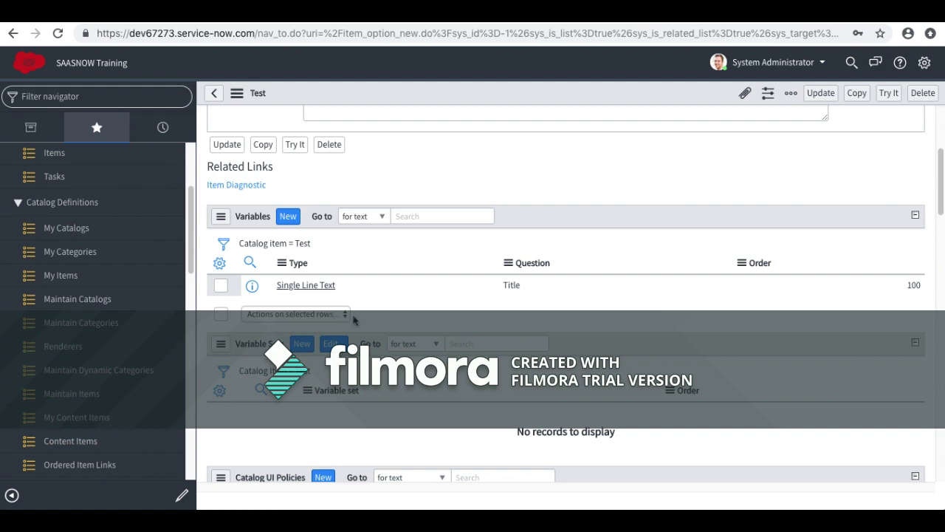
{"action": "scroll", "coordinate": [416, 320], "scroll_direction": "down", "scroll_amount": 2}
{"action": "scroll", "coordinate": [416, 321], "scroll_direction": "up", "scroll_amount": 6}
{"action": "scroll", "coordinate": [416, 320], "scroll_direction": "down", "scroll_amount": 2}
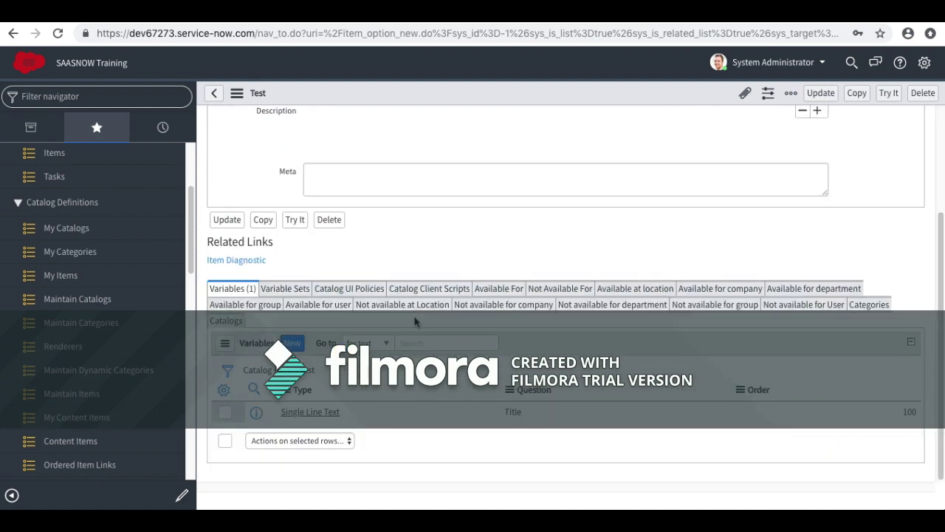
{"action": "scroll", "coordinate": [365, 419], "scroll_direction": "up", "scroll_amount": 3}
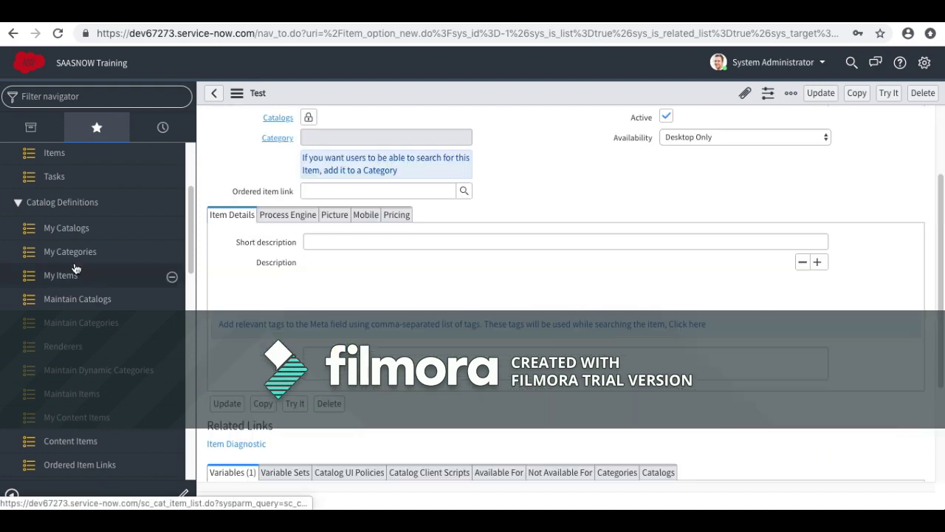
{"action": "left_click", "coordinate": [101, 99]}
{"action": "type", "text": "re"}
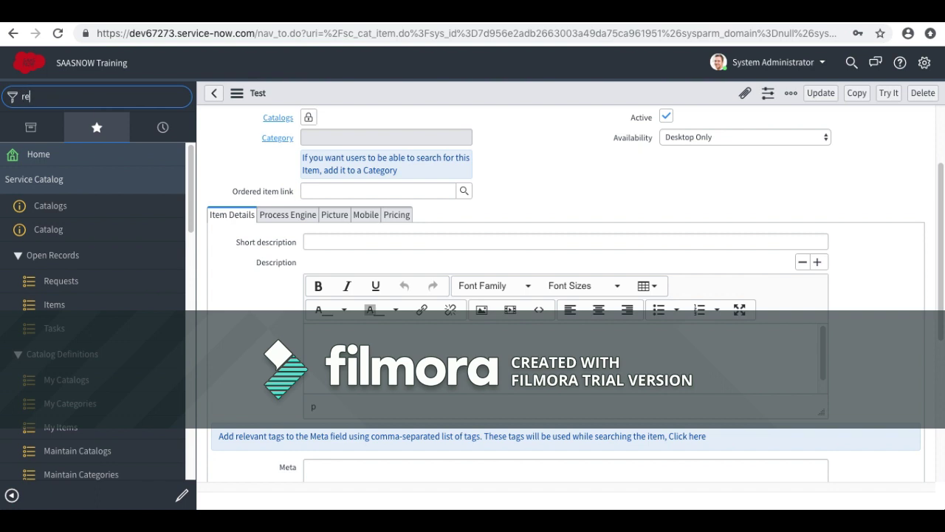
{"action": "scroll", "coordinate": [780, 131], "scroll_direction": "up", "scroll_amount": 2}
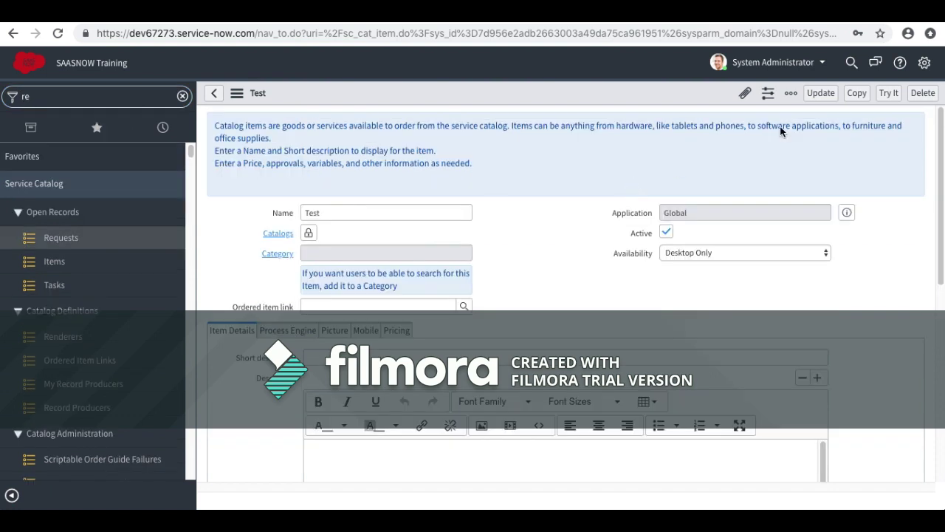
- Try out the Test item, check whether its Title field offers contextual results for "sdkgsdhs", and clear the field
{"action": "left_click", "coordinate": [889, 94]}
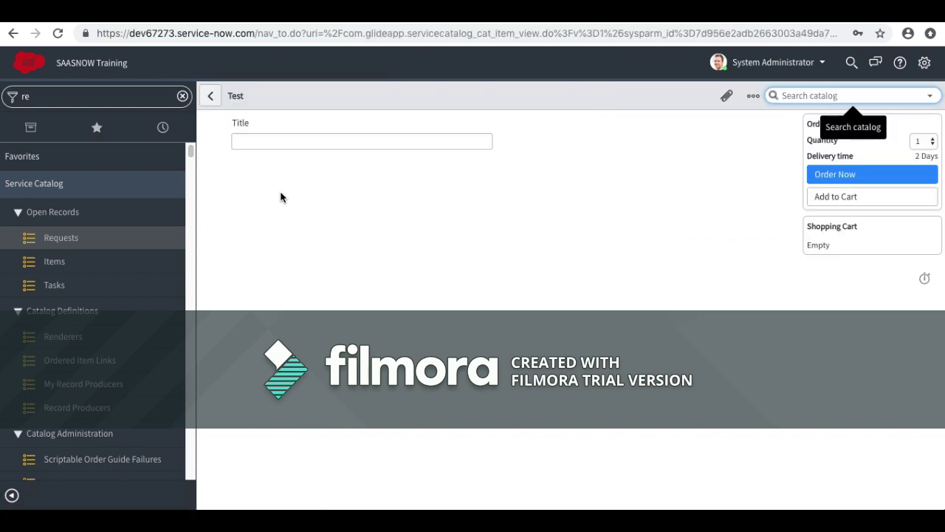
{"action": "left_click", "coordinate": [346, 141]}
{"action": "type", "text": "sdkgsdhs"}
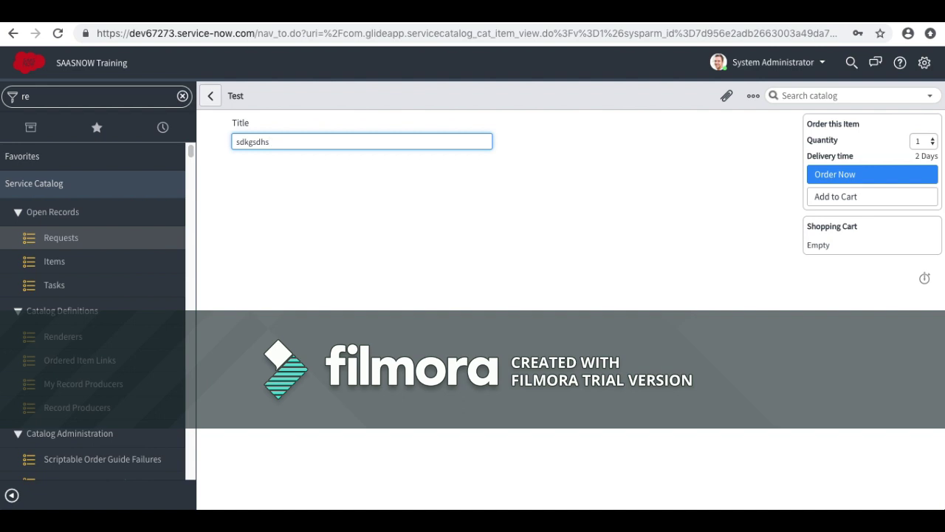
{"action": "left_click_drag", "start_coordinate": [269, 142], "coordinate": [194, 140]}
{"action": "key", "text": "BackSpace"}
{"action": "left_click", "coordinate": [243, 131]}
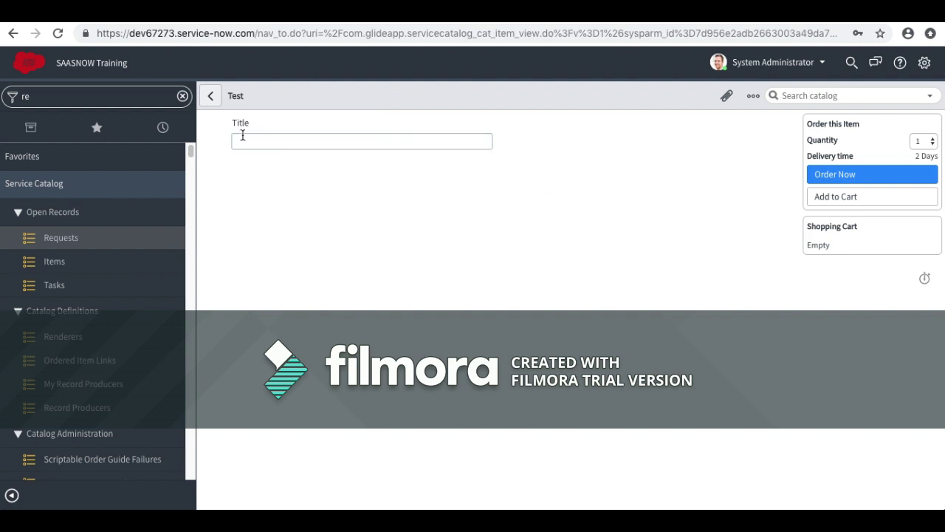
{"action": "scroll", "coordinate": [81, 237], "scroll_direction": "down", "scroll_amount": 1}
{"action": "scroll", "coordinate": [44, 307], "scroll_direction": "up", "scroll_amount": 1}
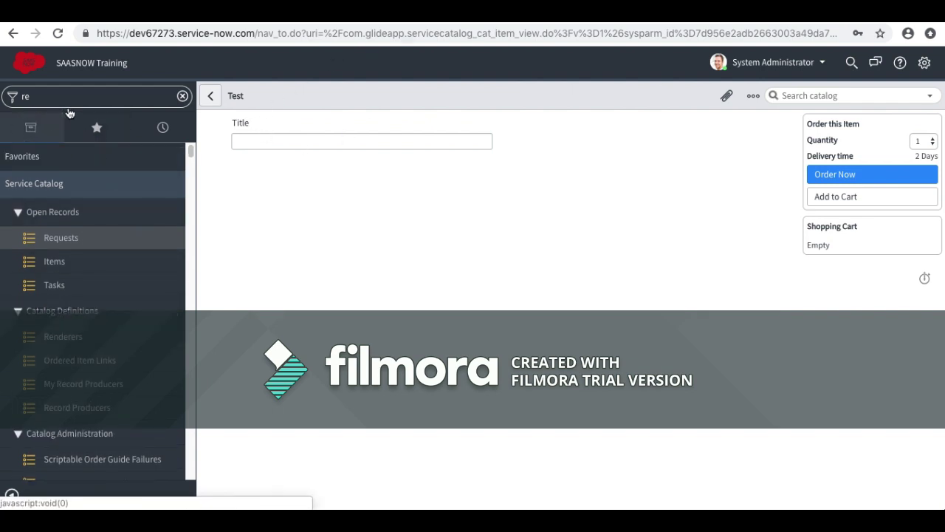
- Filter the navigator for "record p", open Record Producer Configuration and start a new configuration record
{"action": "left_click", "coordinate": [61, 129]}
{"action": "type", "text": "record p"}
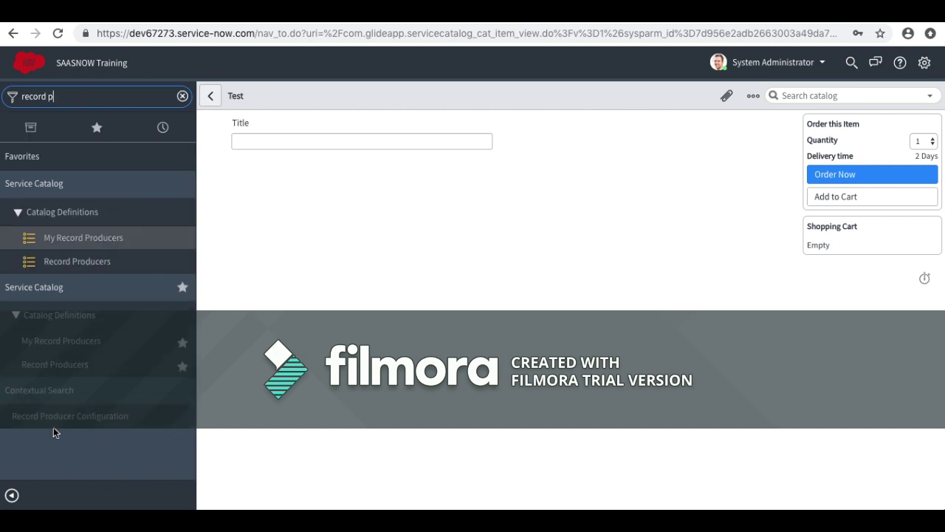
{"action": "left_click", "coordinate": [92, 417]}
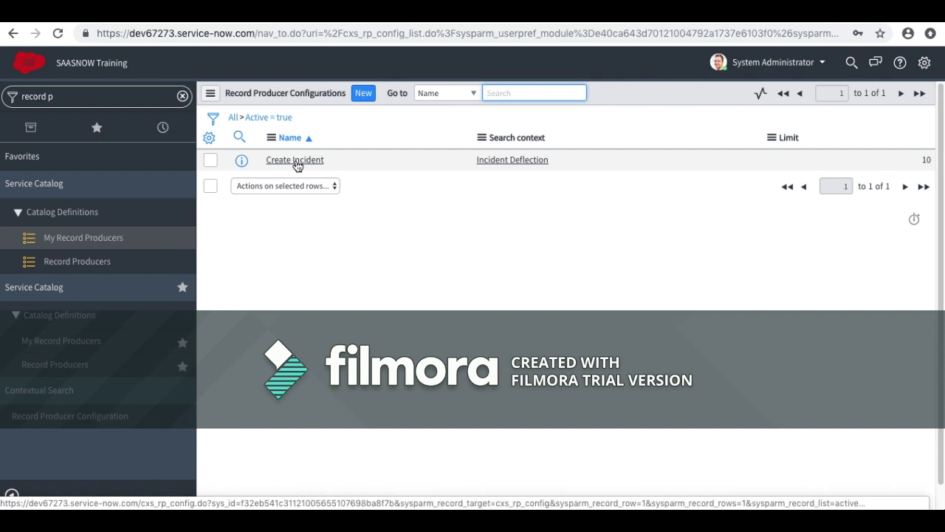
{"action": "left_click", "coordinate": [363, 96]}
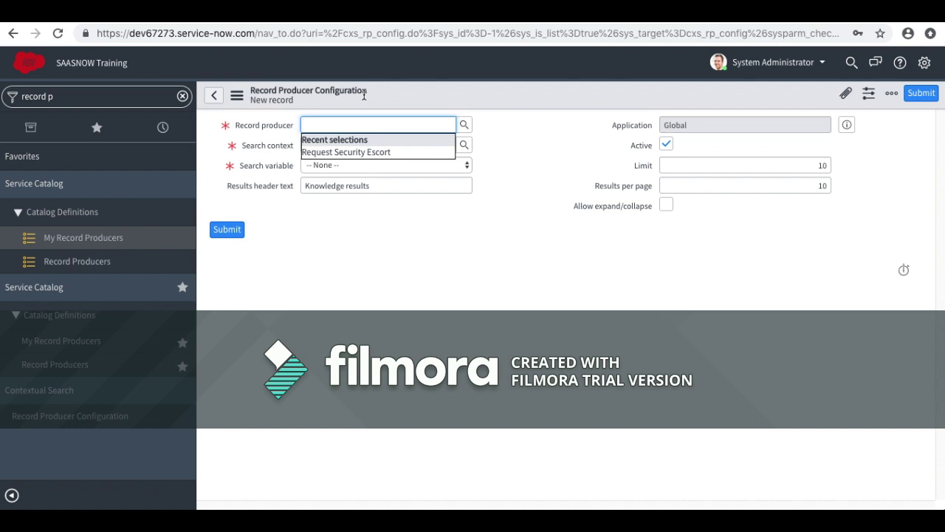
- Set the configuration's record producer to Test and its search context to Knowledge Search
{"action": "left_click", "coordinate": [525, 170]}
{"action": "left_click", "coordinate": [390, 122]}
{"action": "type", "text": "test"}
{"action": "key", "text": "Down"}
{"action": "key", "text": "Return"}
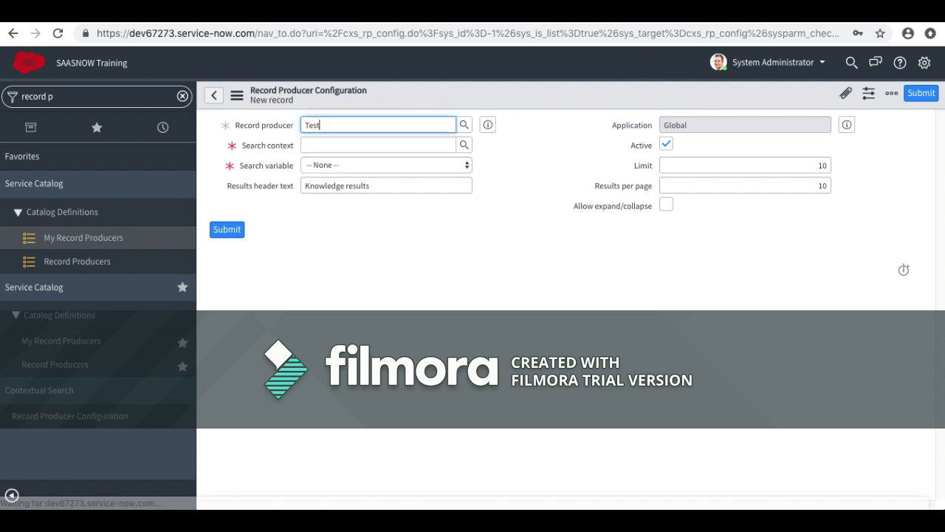
{"action": "left_click", "coordinate": [431, 147]}
{"action": "left_click", "coordinate": [461, 145]}
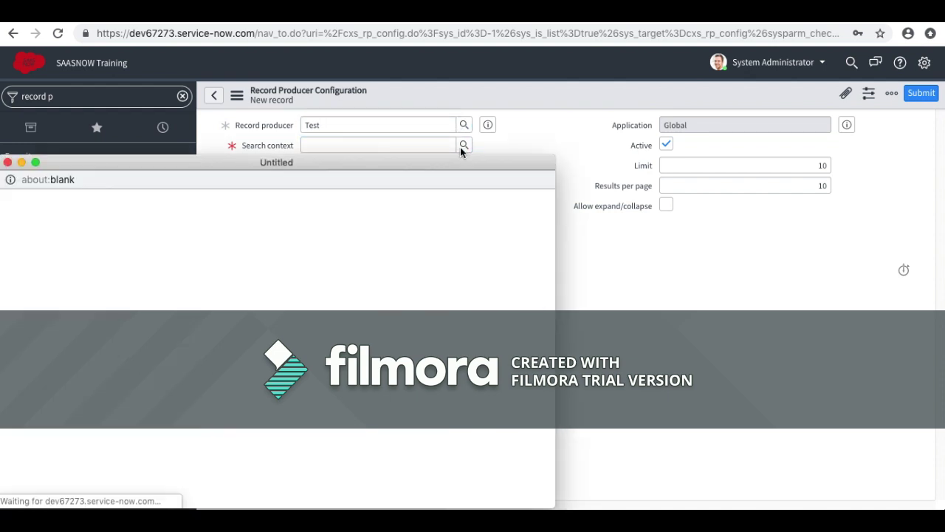
{"action": "left_click", "coordinate": [79, 313]}
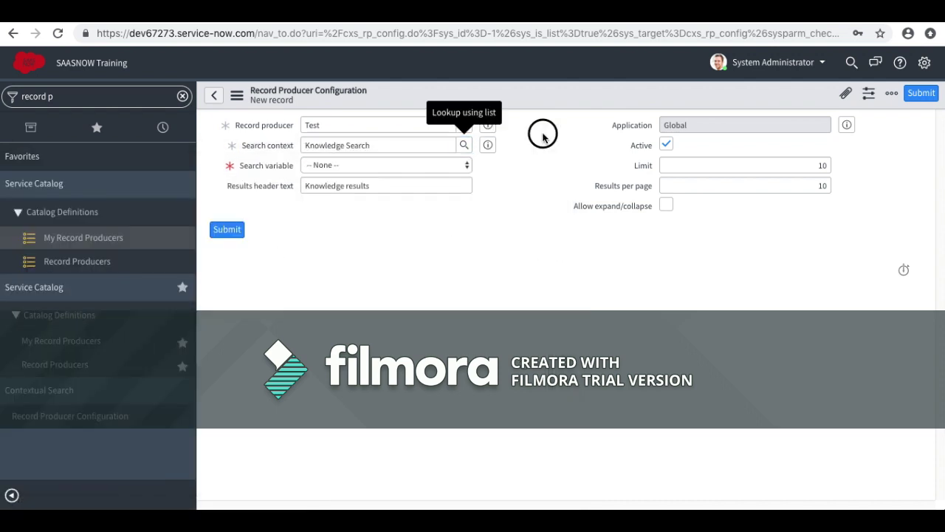
- Choose Title as the search variable, leave the configuration active and submit it
{"action": "left_click", "coordinate": [339, 165]}
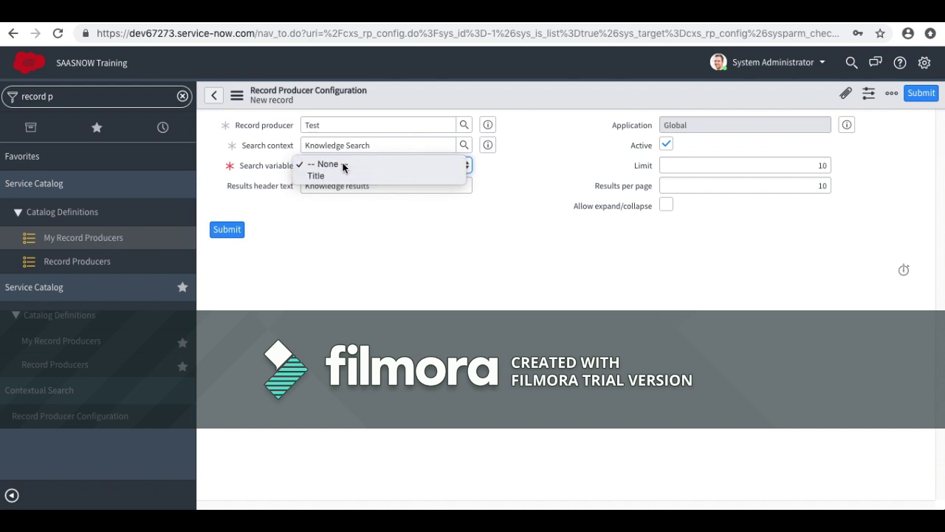
{"action": "left_click", "coordinate": [325, 176]}
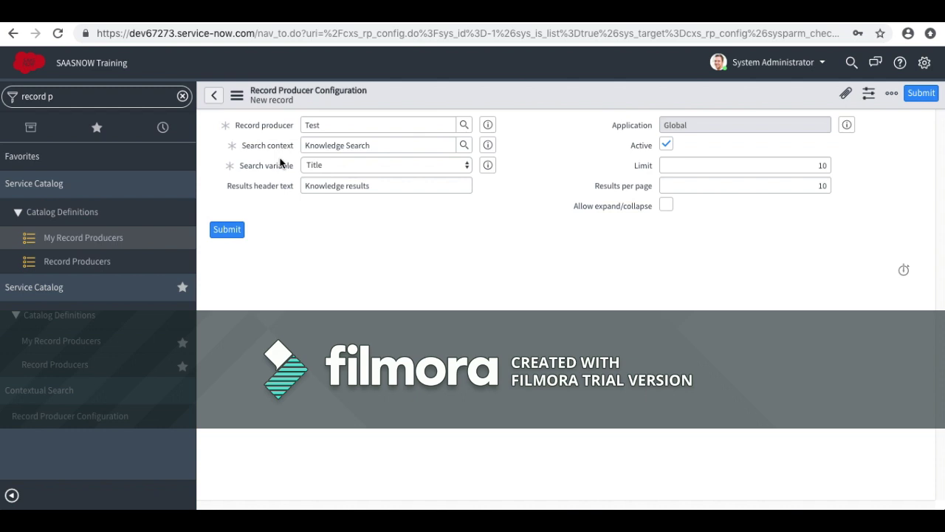
{"action": "double_click", "coordinate": [666, 144]}
{"action": "left_click", "coordinate": [228, 230]}
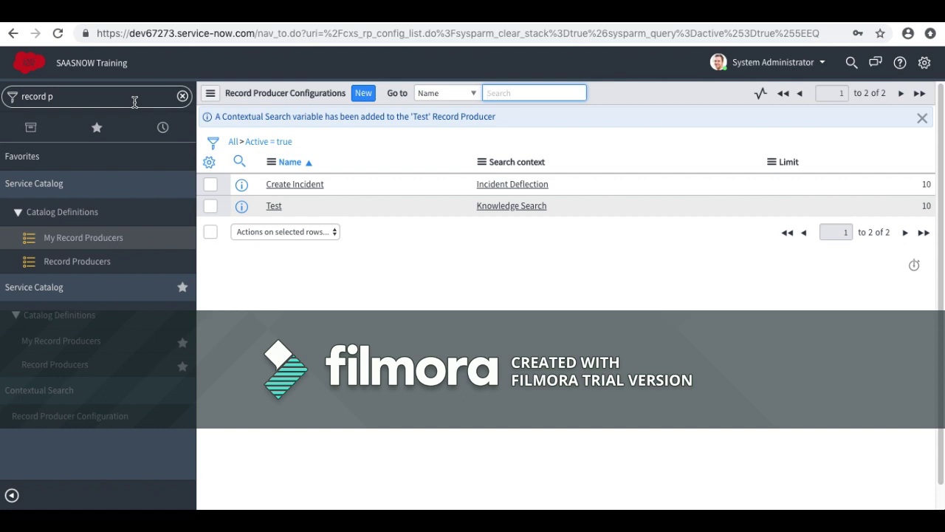
- Clear the navigator filter, open the favorite Maintain Items list and open the Test catalog item
{"action": "left_click", "coordinate": [32, 129]}
{"action": "left_click", "coordinate": [107, 99]}
{"action": "left_click", "coordinate": [110, 129]}
{"action": "scroll", "coordinate": [74, 384], "scroll_direction": "down", "scroll_amount": 2}
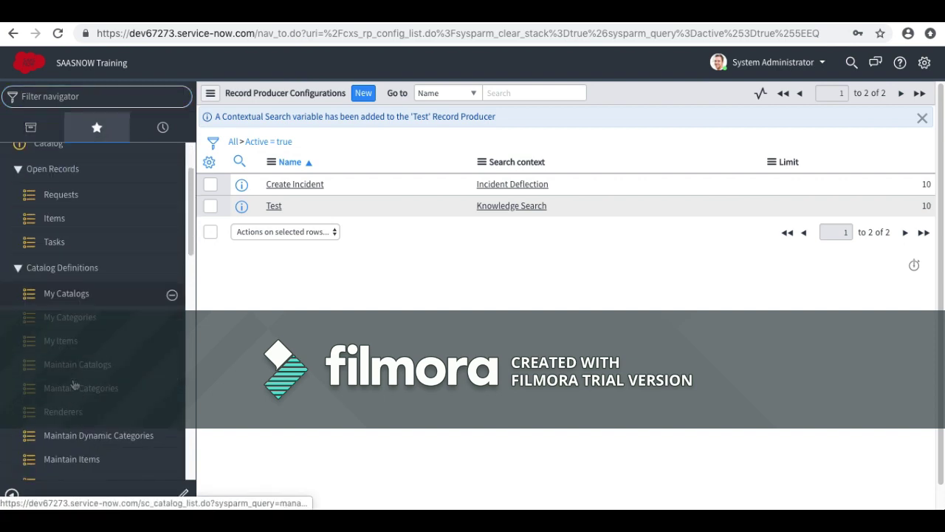
{"action": "left_click", "coordinate": [80, 460]}
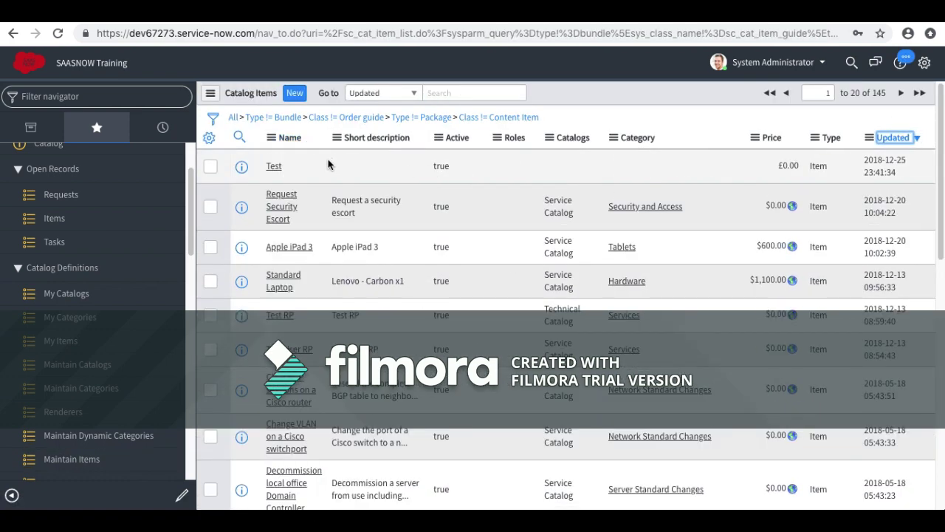
{"action": "left_click", "coordinate": [273, 166]}
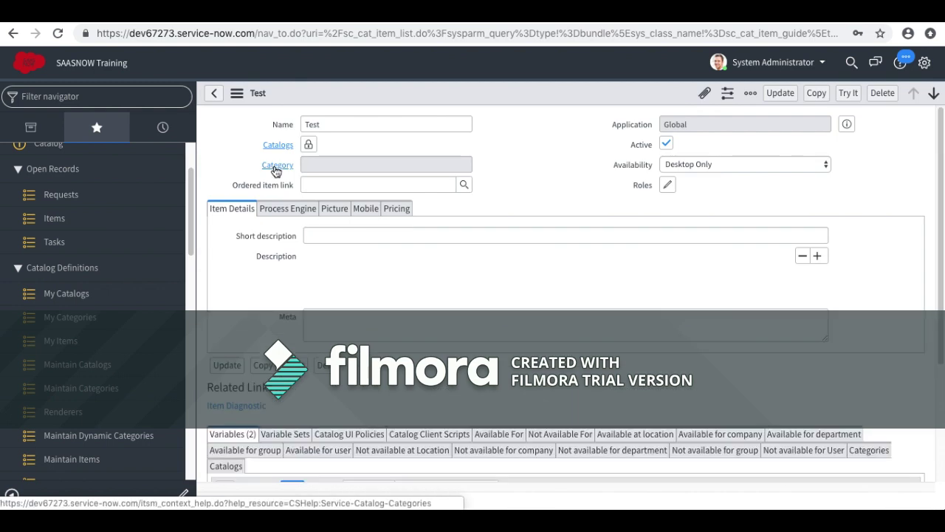
- Try out the Test item and enter "email issue" as the title to run the contextual knowledge search
{"action": "left_click", "coordinate": [846, 96]}
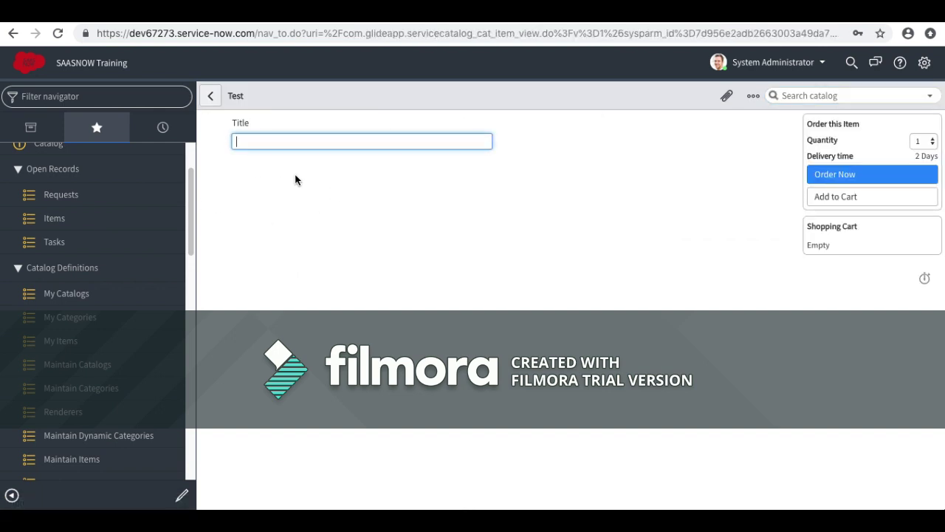
{"action": "type", "text": "email issue"}
{"action": "left_click", "coordinate": [585, 135]}
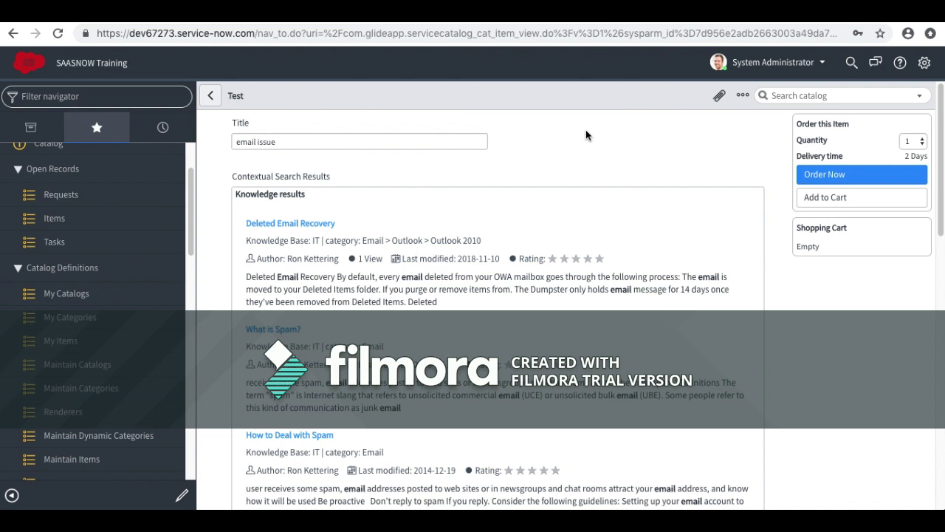